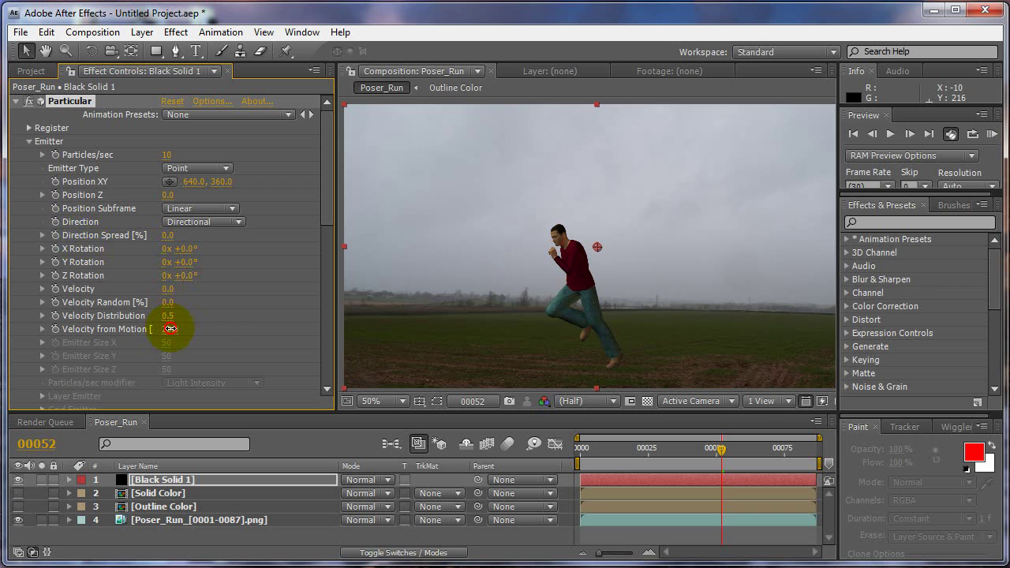
Step: Enter 0 for both Velocity Distribution and Velocity from Motion in Particular's Emitter group
left_click(170, 329)
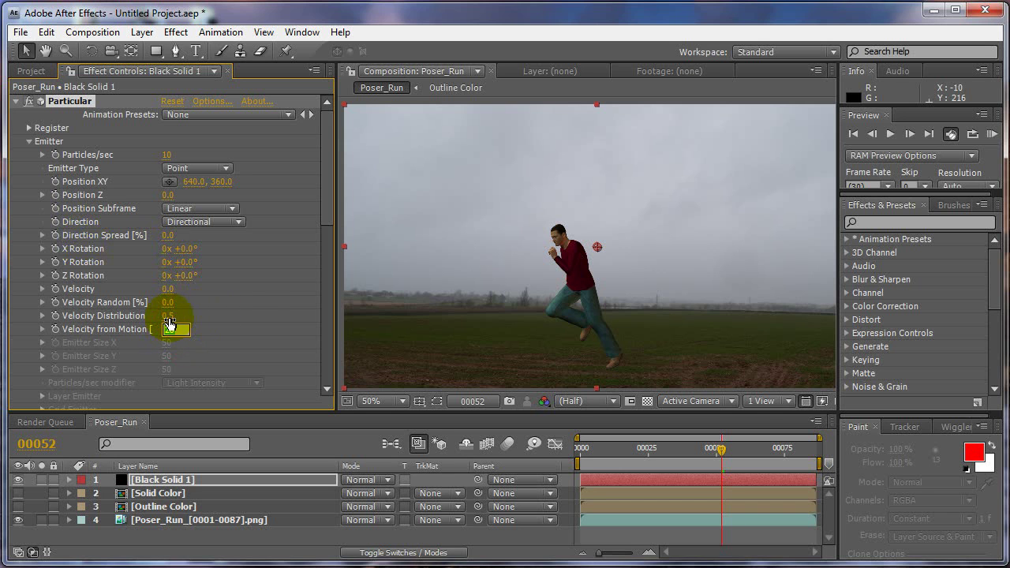
key("Return")
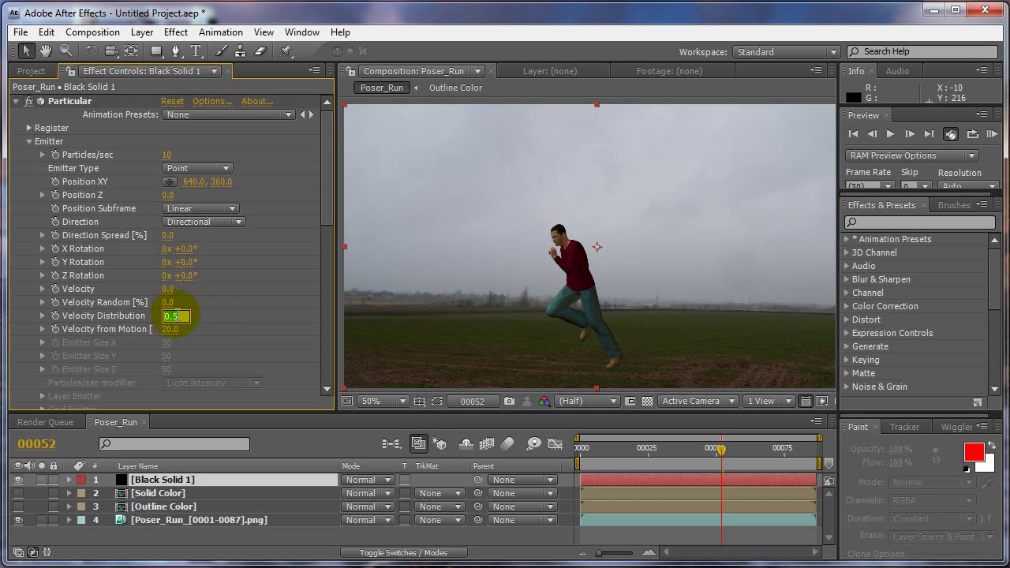
key("Tab")
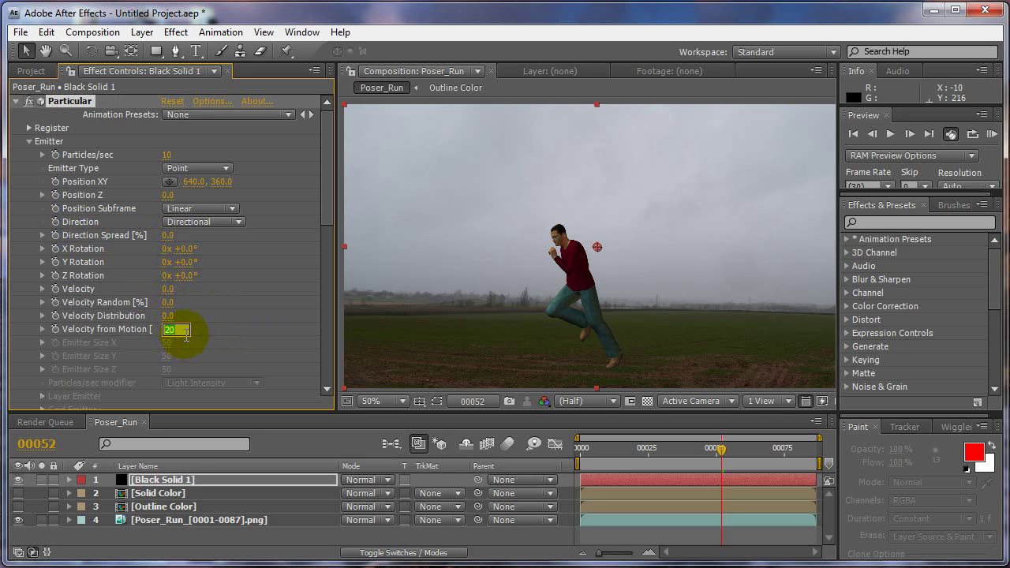
type("0")
key("Tab")
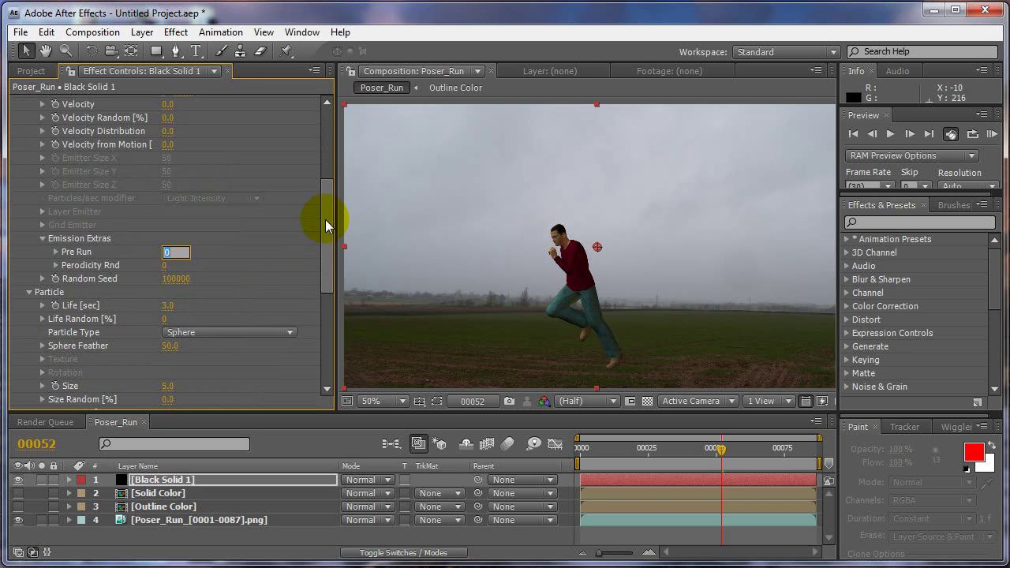
left_click_drag(325, 219, 327, 232)
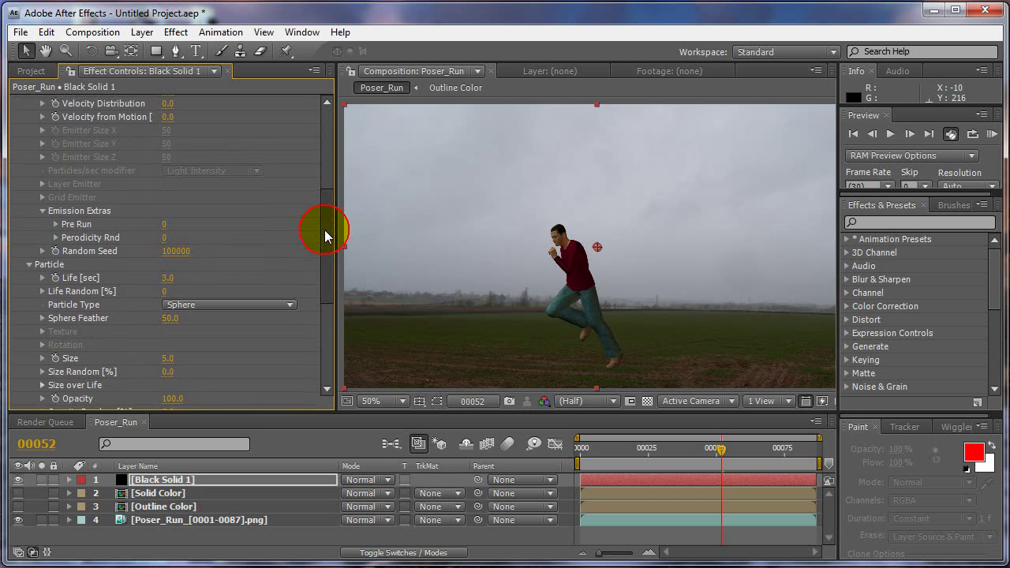
Step: Switch Particle Type to Sprite and expand Texture to choose its source layer
left_click(191, 306)
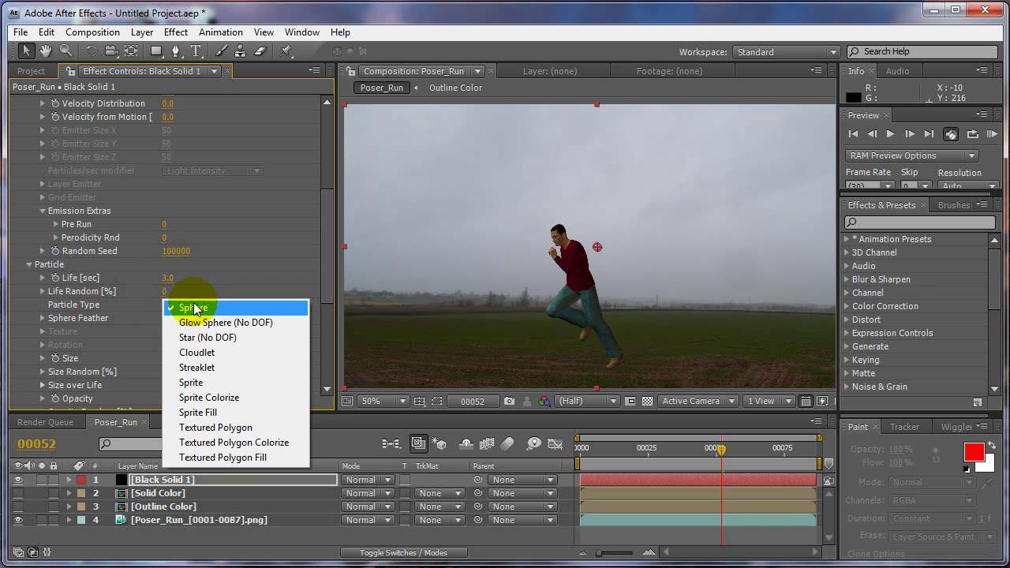
left_click(206, 383)
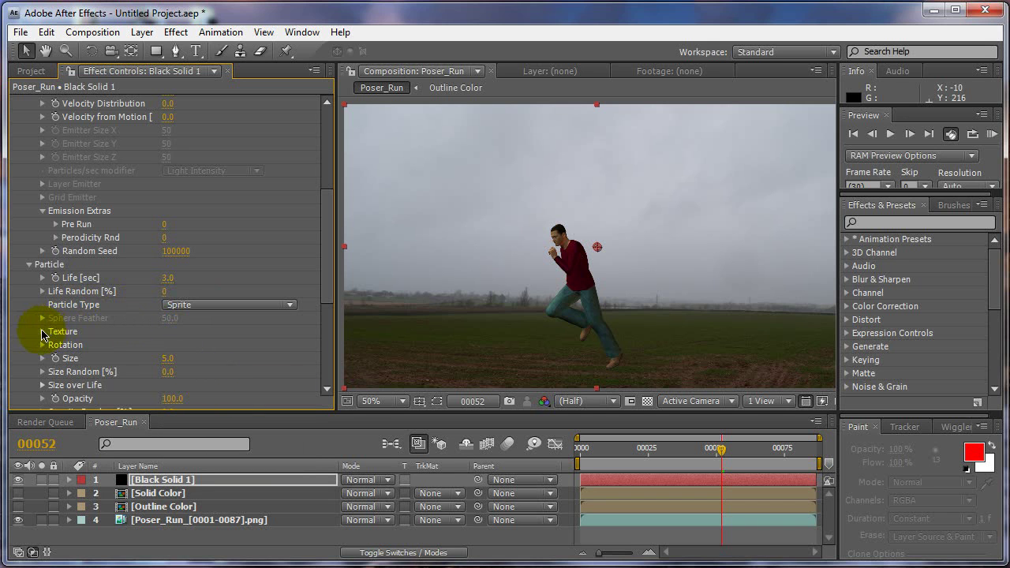
left_click(41, 333)
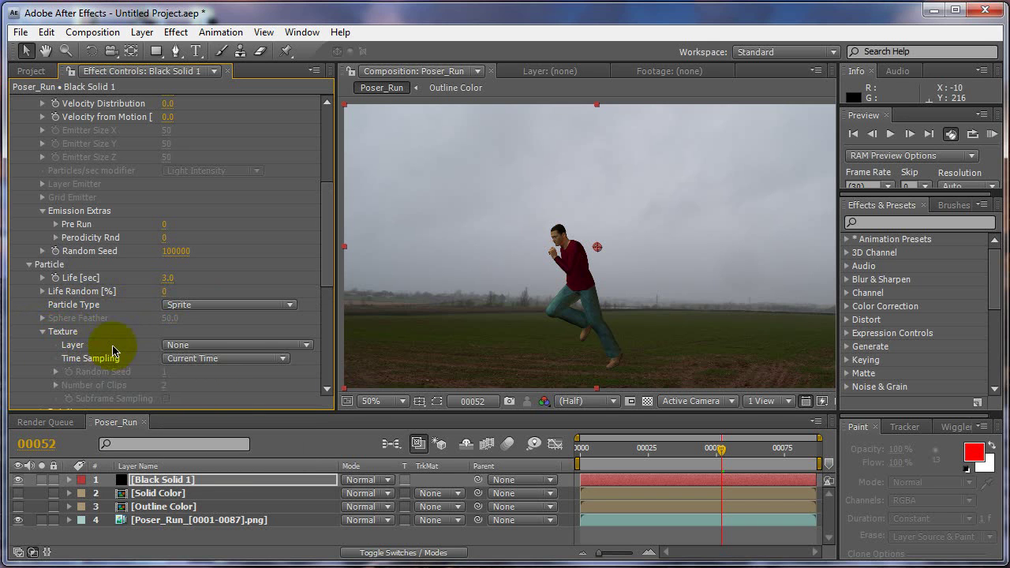
left_click(220, 348)
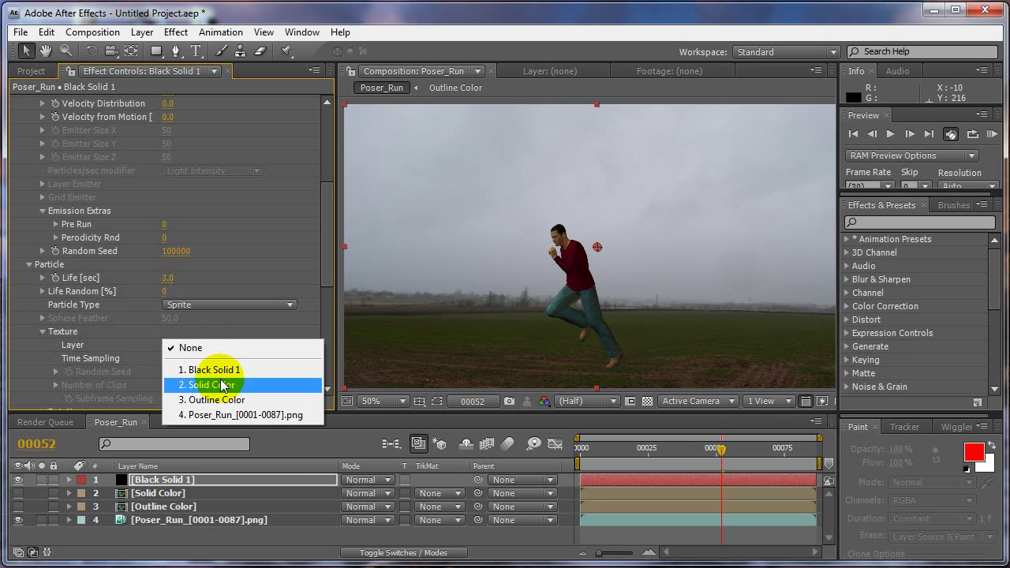
left_click(211, 400)
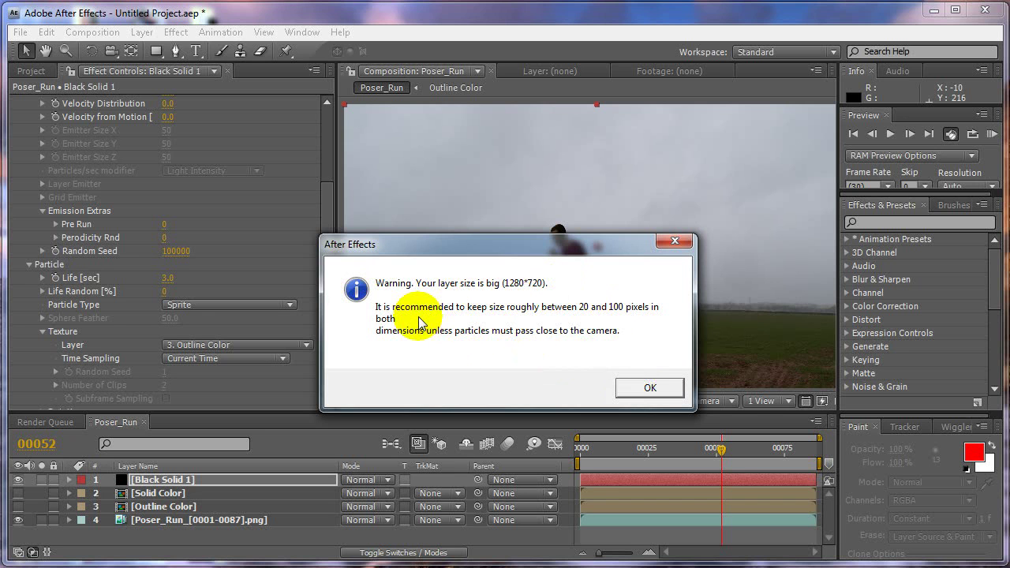
Step: Dismiss the layer-size warning and set Texture Time Sampling to Current Frame - Freeze
left_click(649, 388)
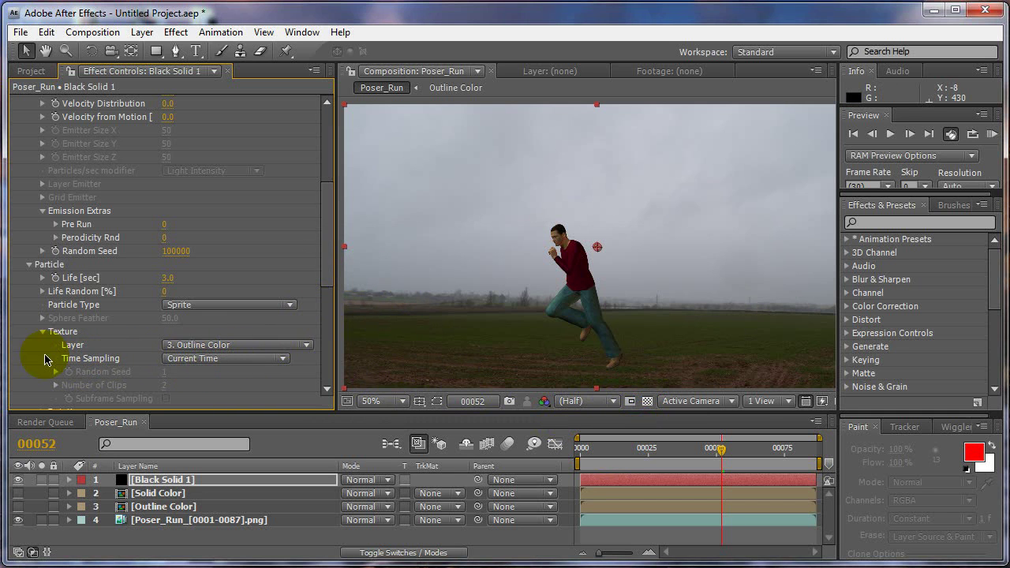
left_click(178, 359)
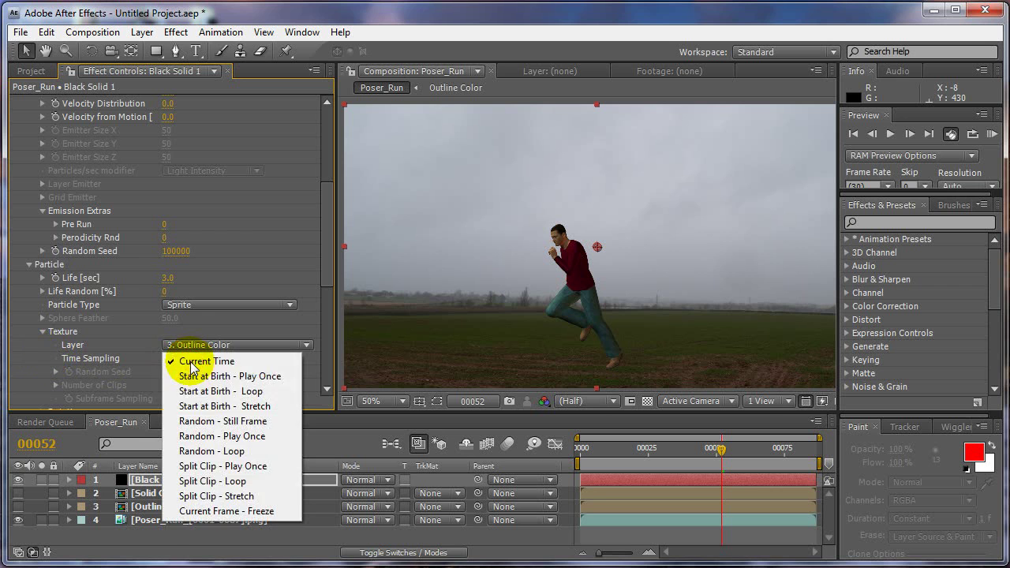
left_click(211, 512)
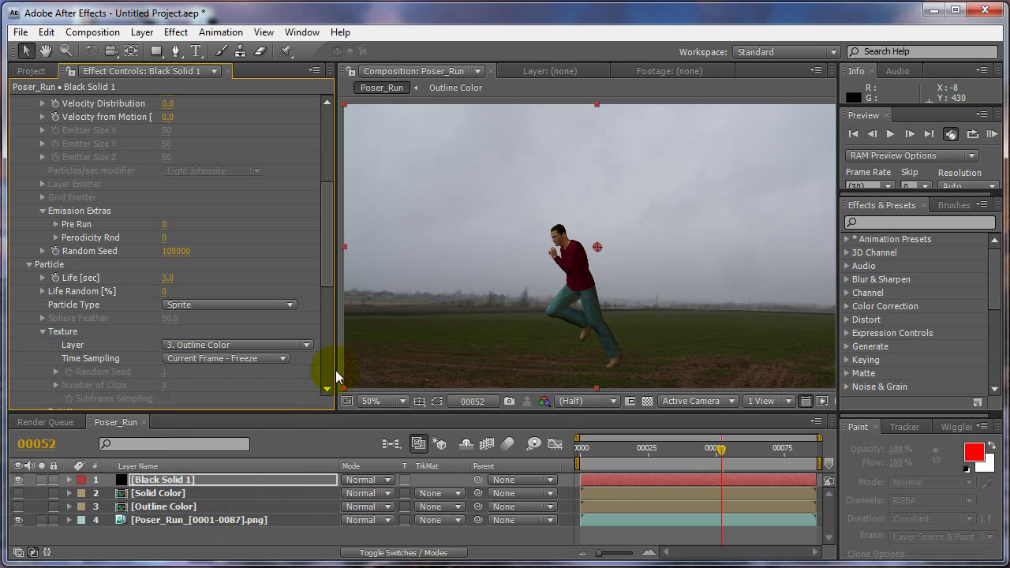
left_click_drag(329, 274, 334, 240)
left_click_drag(604, 449, 729, 446)
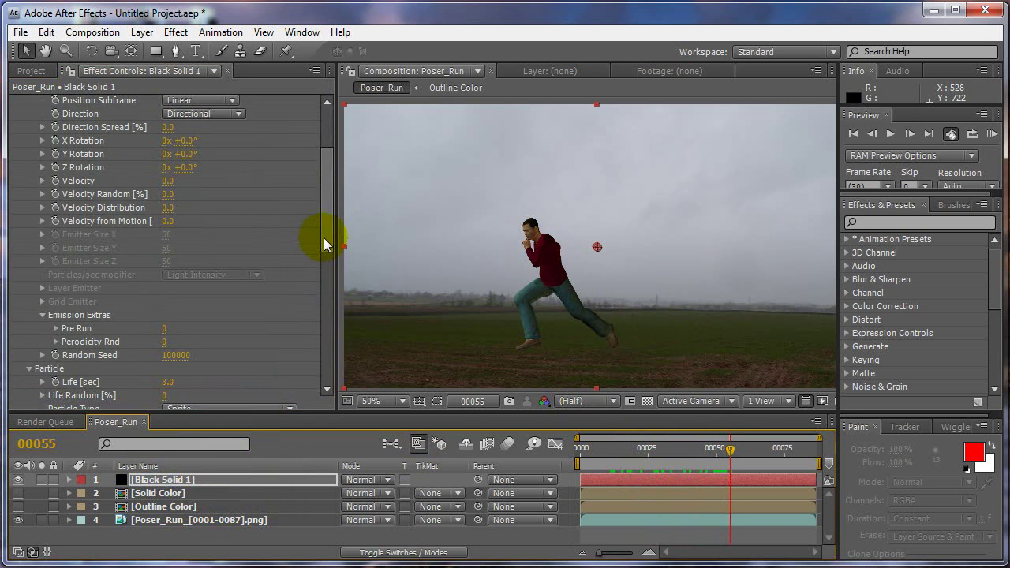
mouse_move(326, 243)
left_mouse_down()
mouse_move(328, 195)
mouse_move(326, 228)
left_mouse_up()
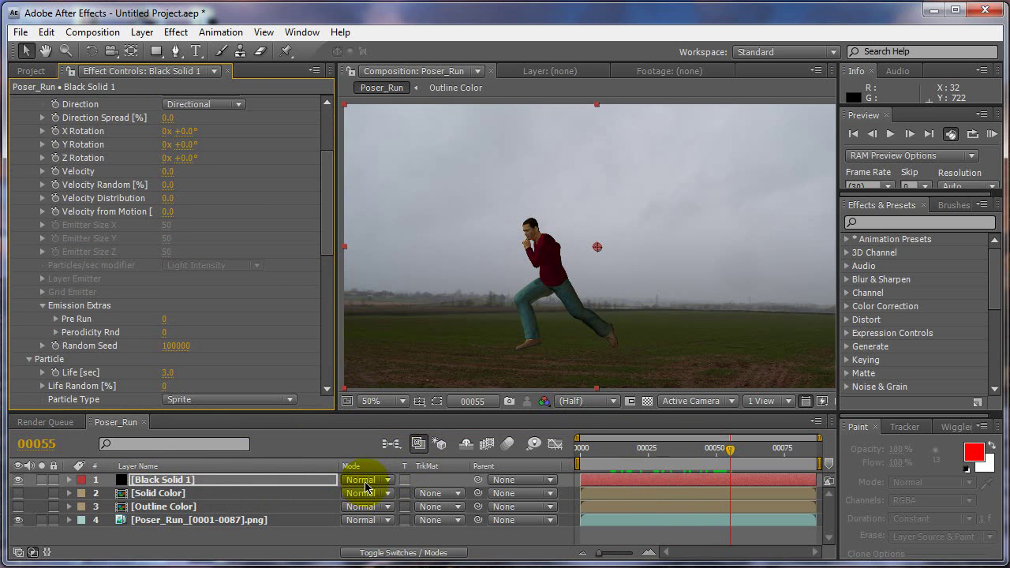
Step: Try Add blending on the particle layer, then revert it to Normal
left_click(365, 480)
left_click(354, 237)
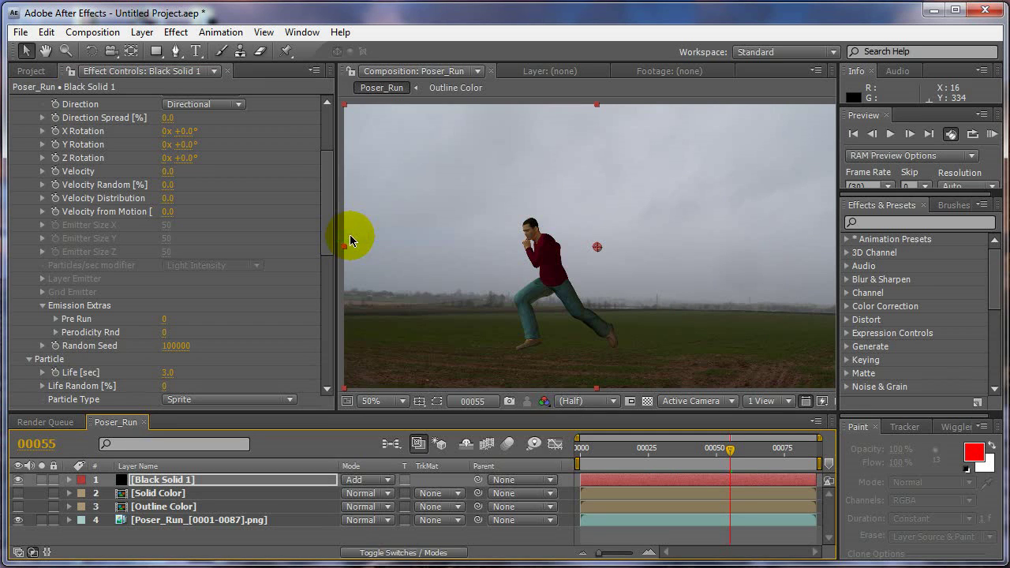
left_click(363, 479)
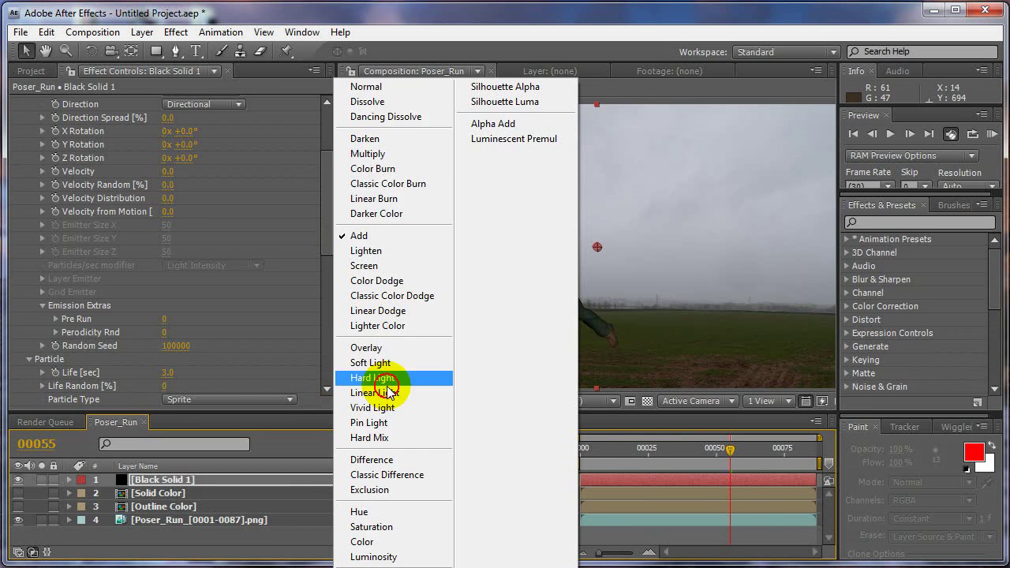
left_click(365, 88)
Step: Set the Particular particle Size to 640
scroll(325, 237, "down", 8)
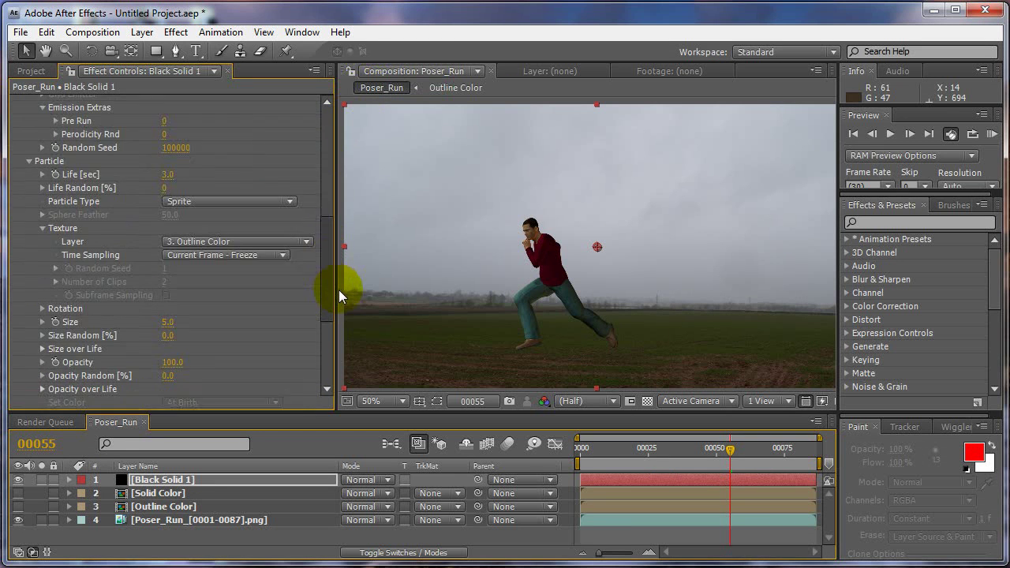
scroll(316, 306, "down", 1)
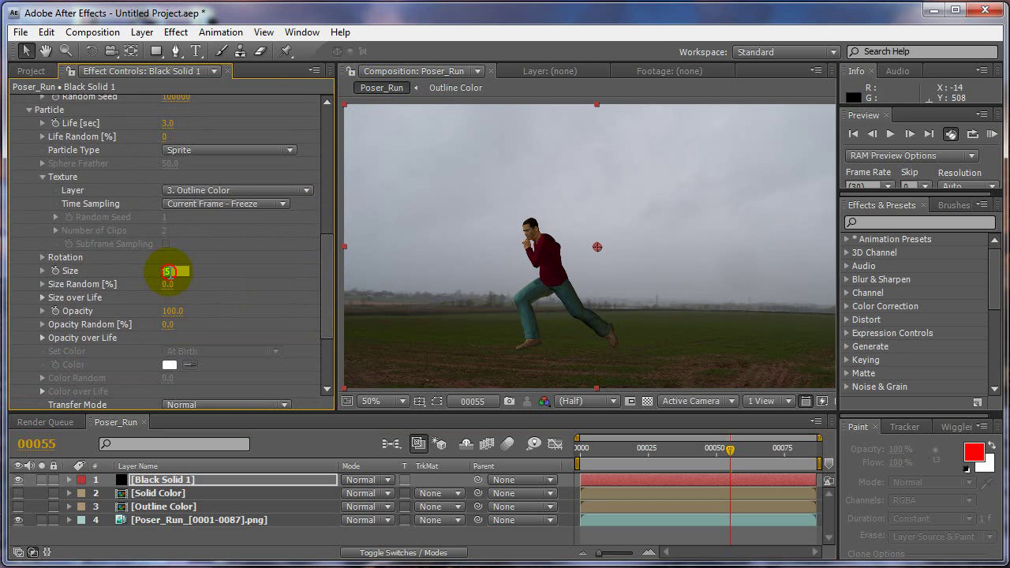
left_click_drag(326, 281, 328, 150)
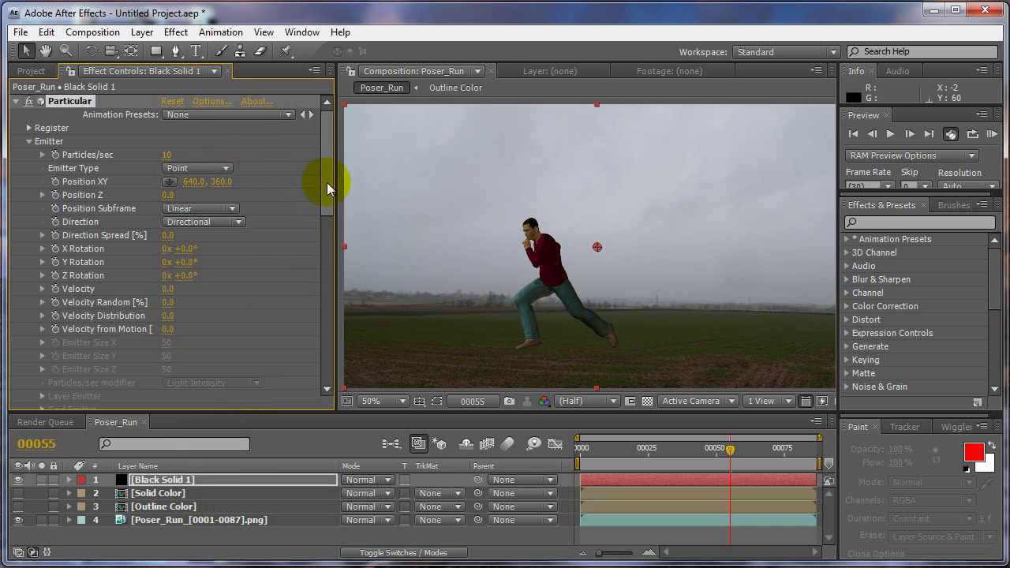
left_click_drag(327, 187, 345, 260)
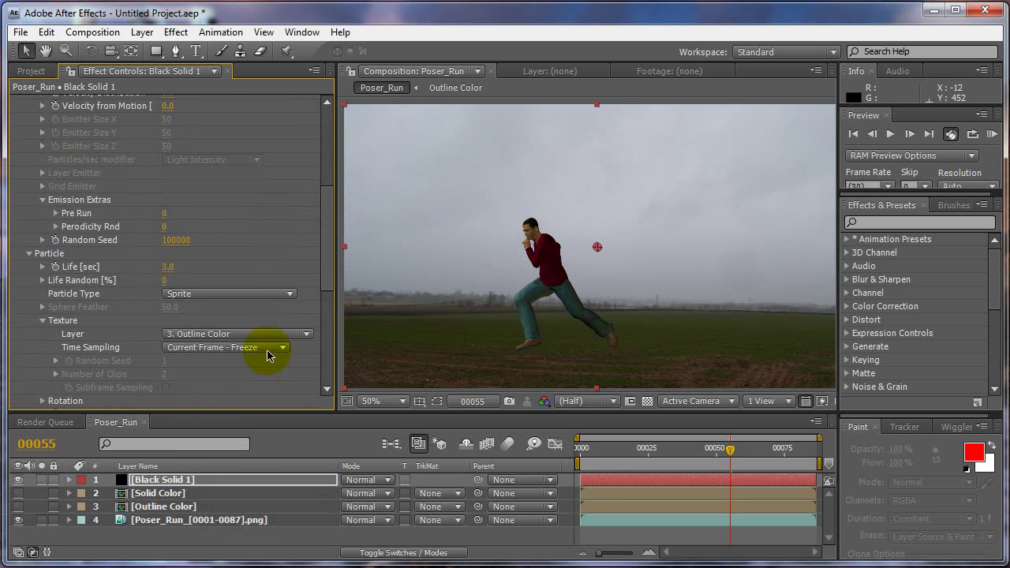
scroll(329, 255, "down", 3)
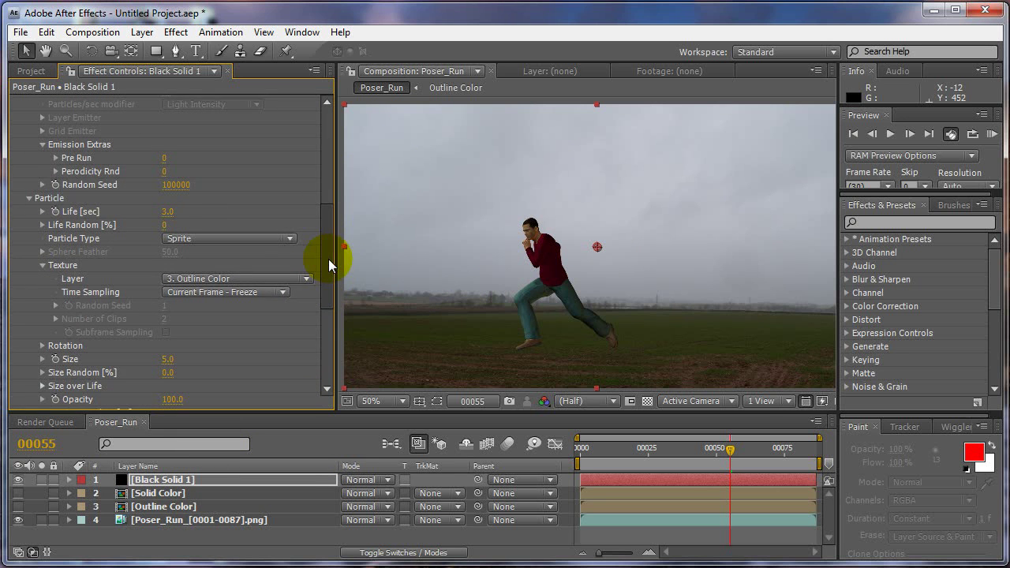
scroll(332, 260, "down", 3)
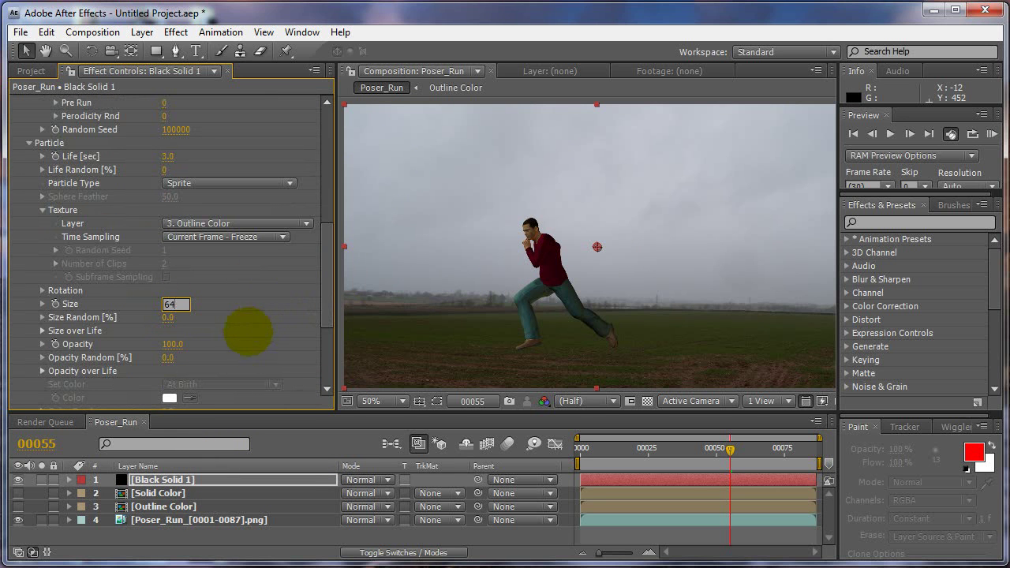
key("Tab")
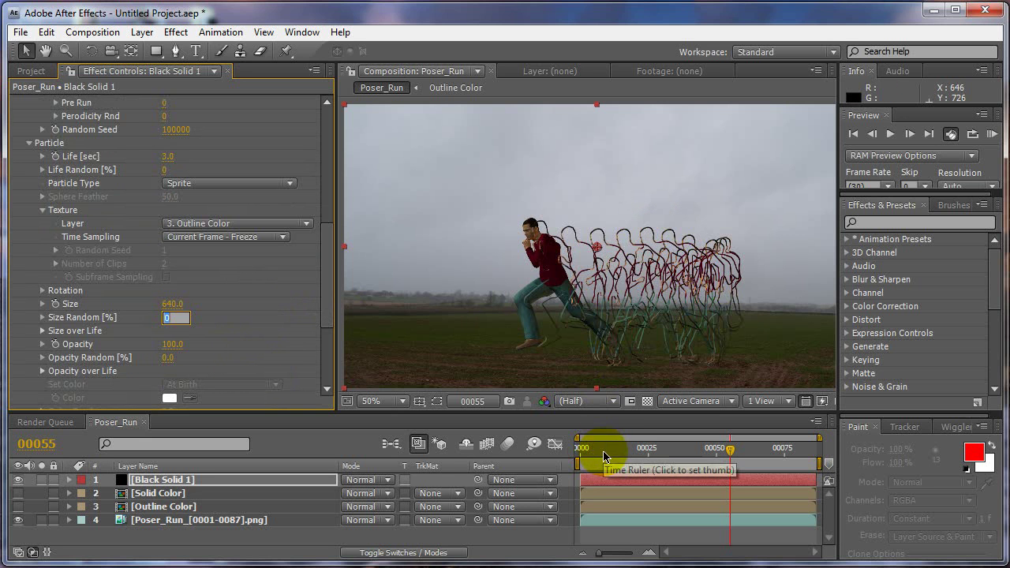
left_click_drag(625, 450, 691, 420)
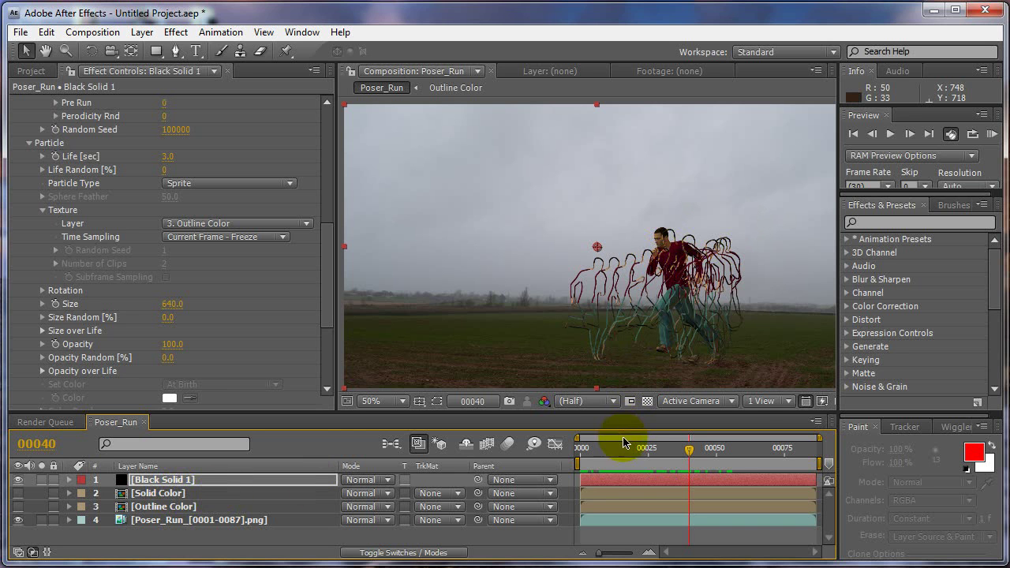
left_click(627, 451)
left_click_drag(631, 454, 707, 431)
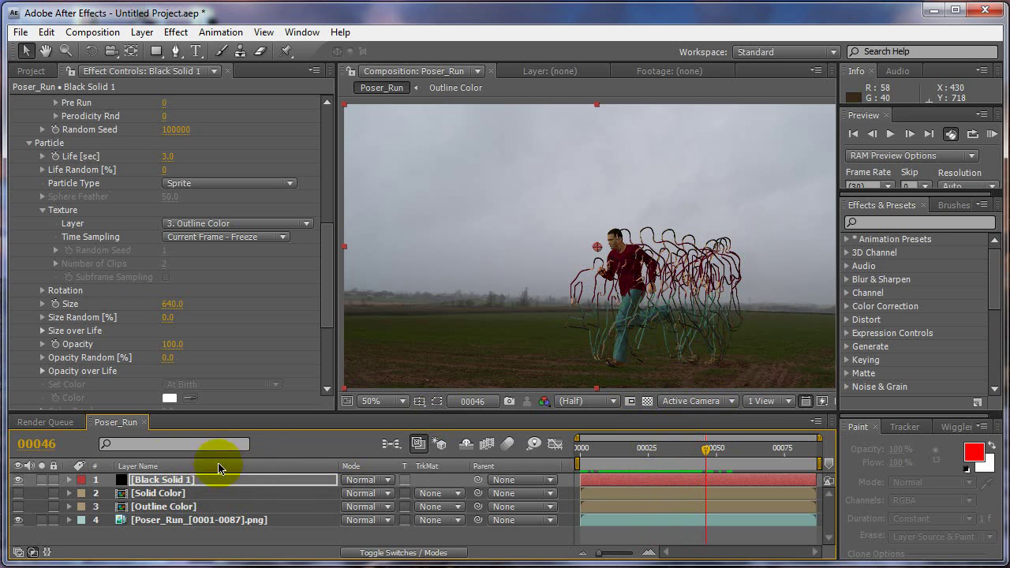
Step: Move Solid Color above Black Solid 1, turn on its visibility, and scrub to check the trail
left_click(158, 494)
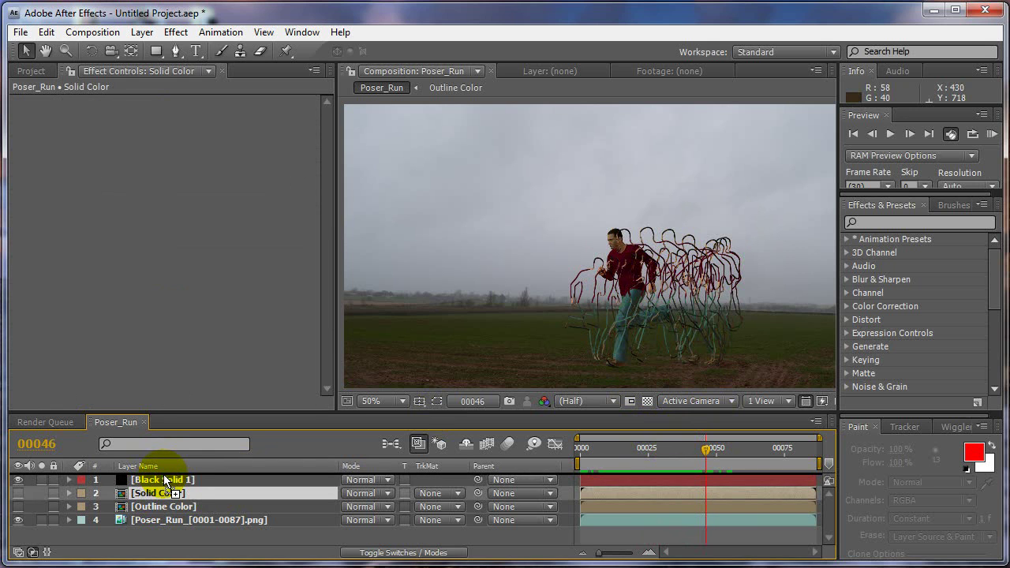
left_click_drag(163, 474, 164, 474)
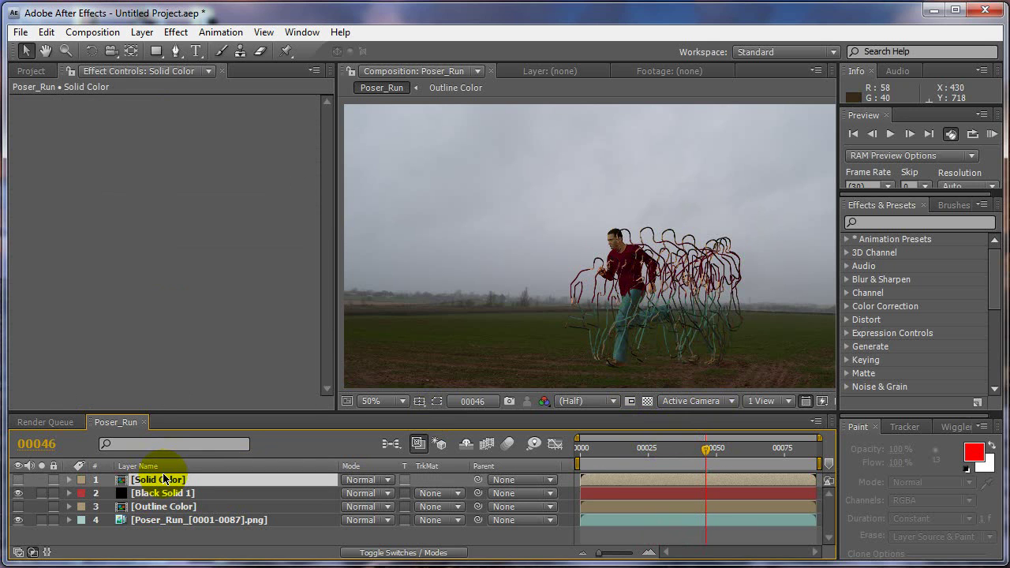
left_click(17, 481)
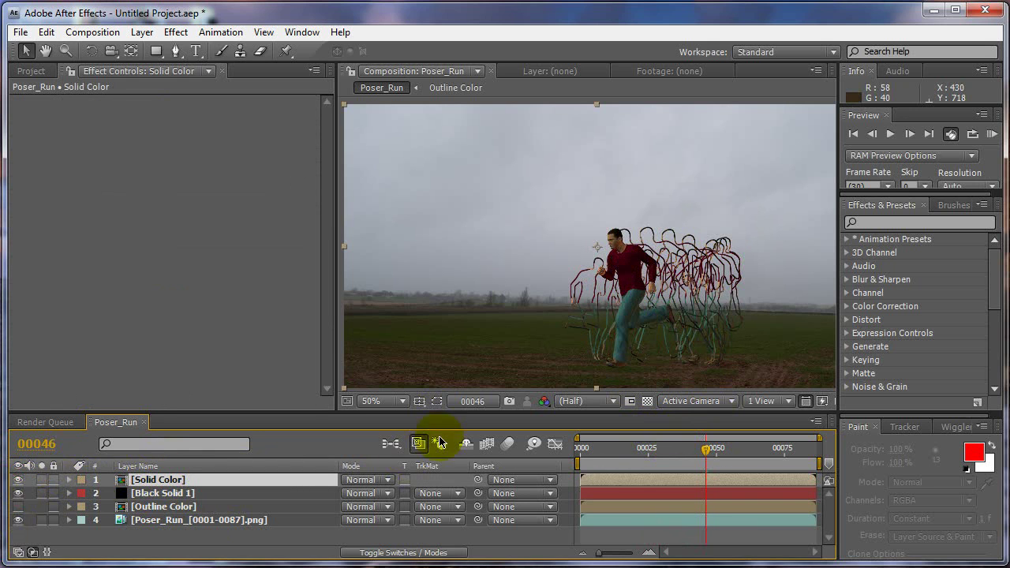
left_click_drag(635, 450, 707, 447)
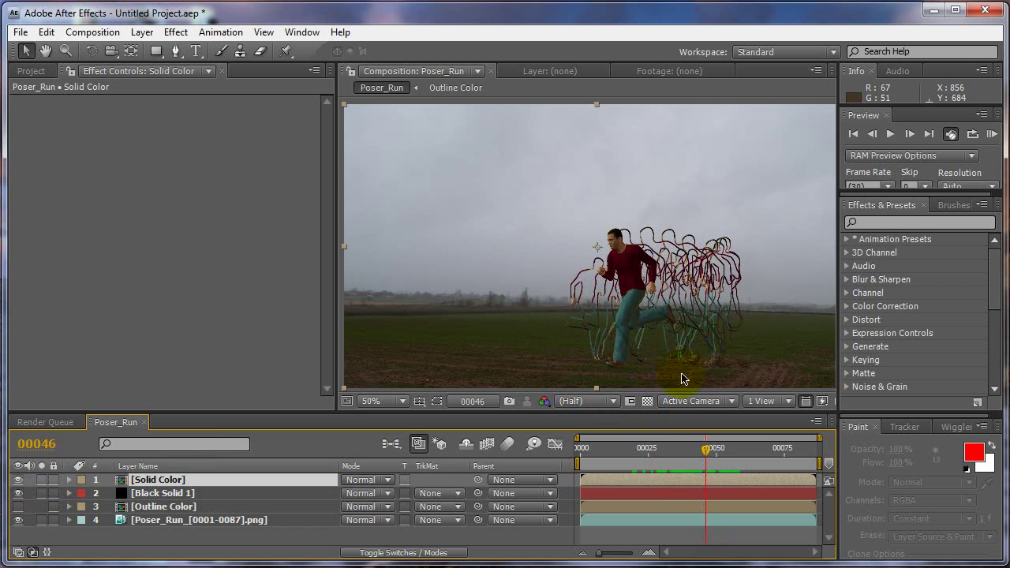
scroll(687, 308, "up", 2)
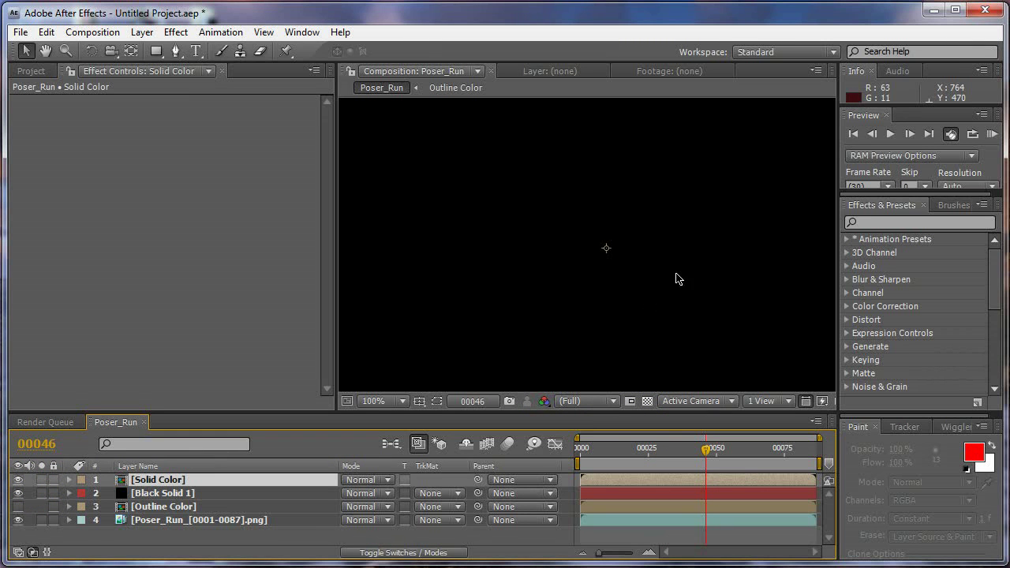
left_click(646, 444)
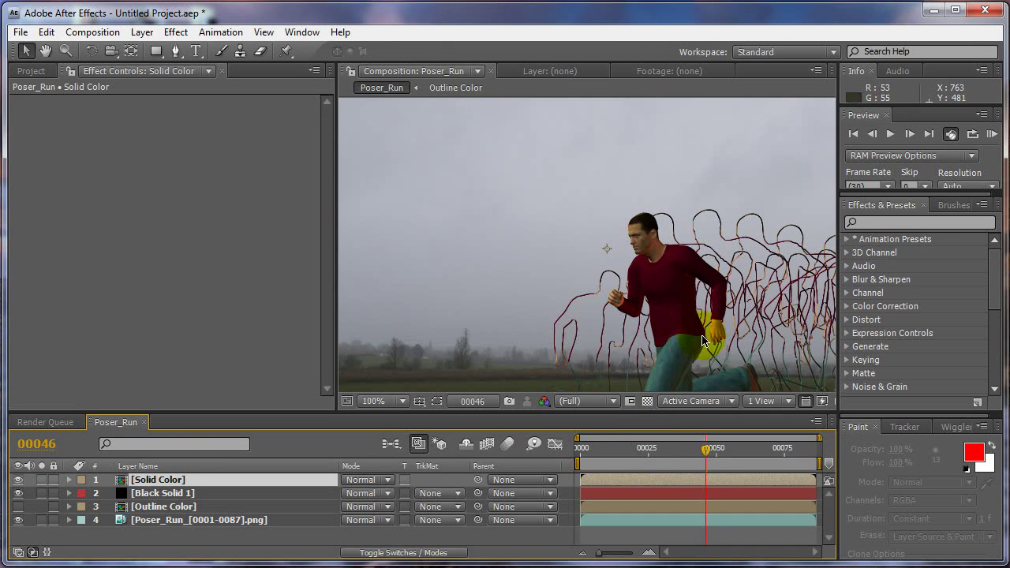
left_click(706, 448)
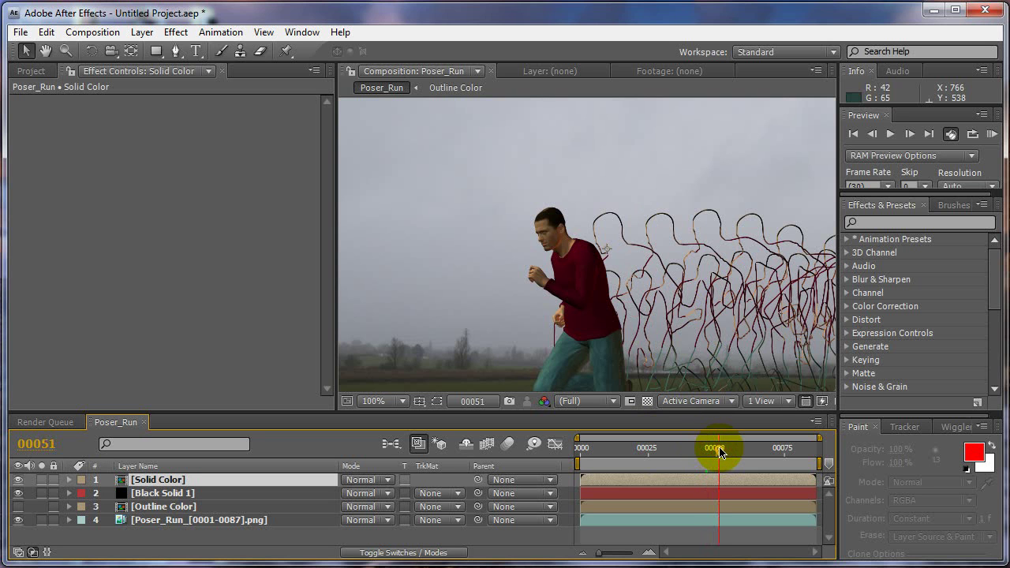
scroll(681, 316, "down", 2)
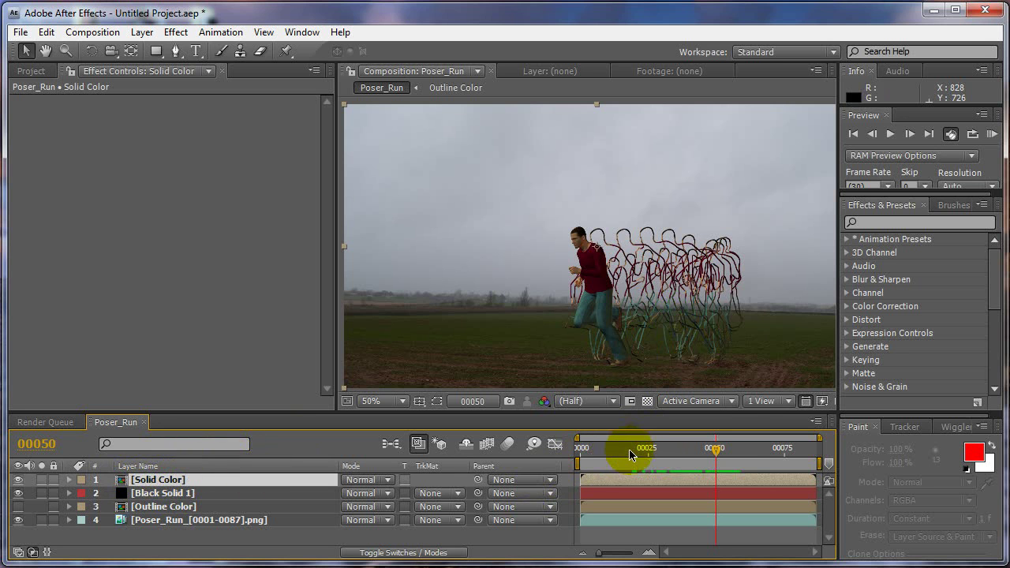
mouse_move(628, 449)
left_mouse_down()
mouse_move(654, 447)
mouse_move(580, 451)
mouse_move(671, 450)
mouse_move(574, 446)
mouse_move(641, 448)
left_mouse_up()
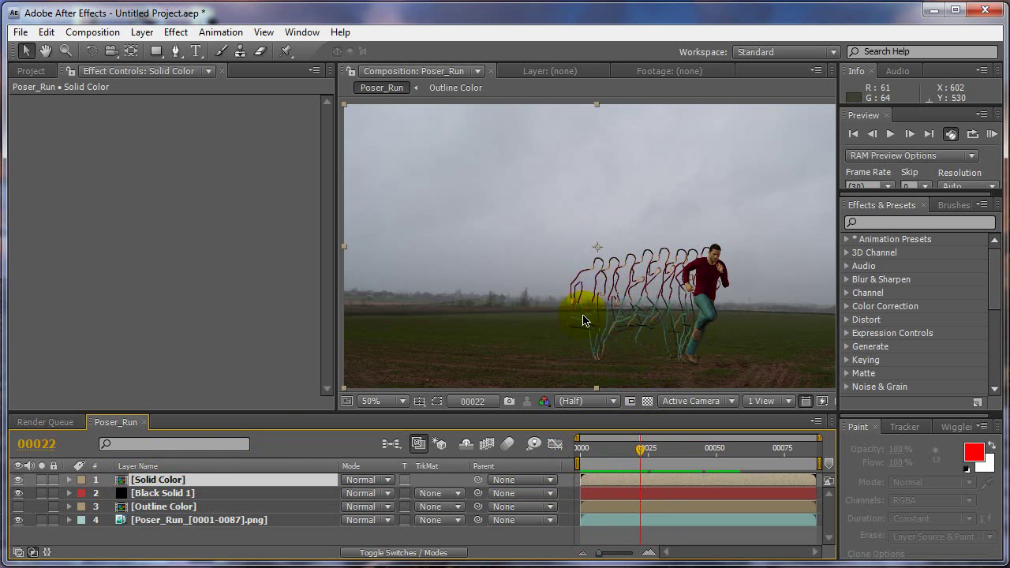
left_click_drag(642, 450, 657, 448)
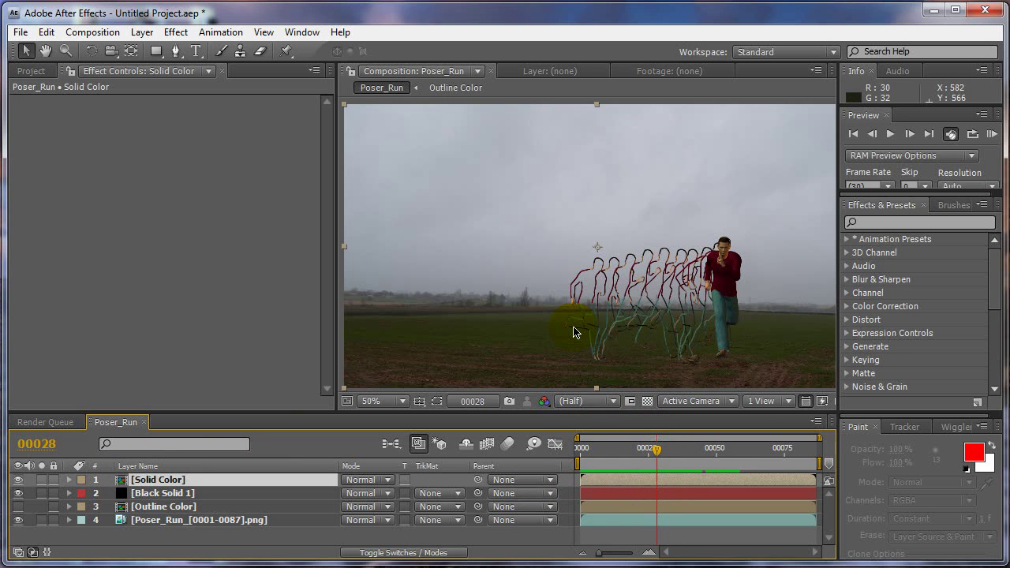
mouse_move(657, 458)
left_mouse_down()
mouse_move(582, 456)
mouse_move(775, 465)
mouse_move(598, 469)
mouse_move(712, 469)
mouse_move(654, 450)
mouse_move(588, 451)
mouse_move(654, 452)
left_mouse_up()
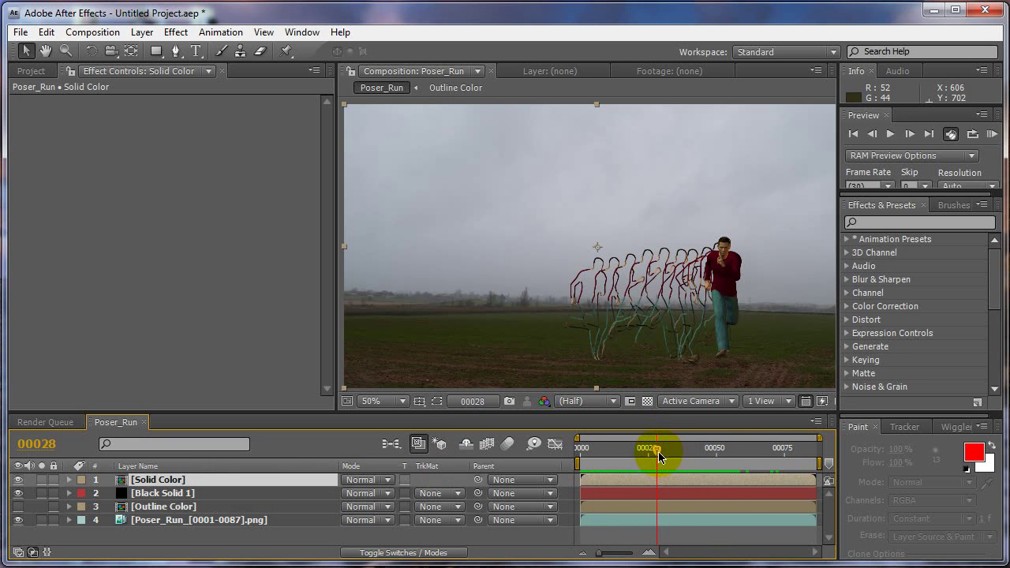
left_click_drag(659, 456, 687, 448)
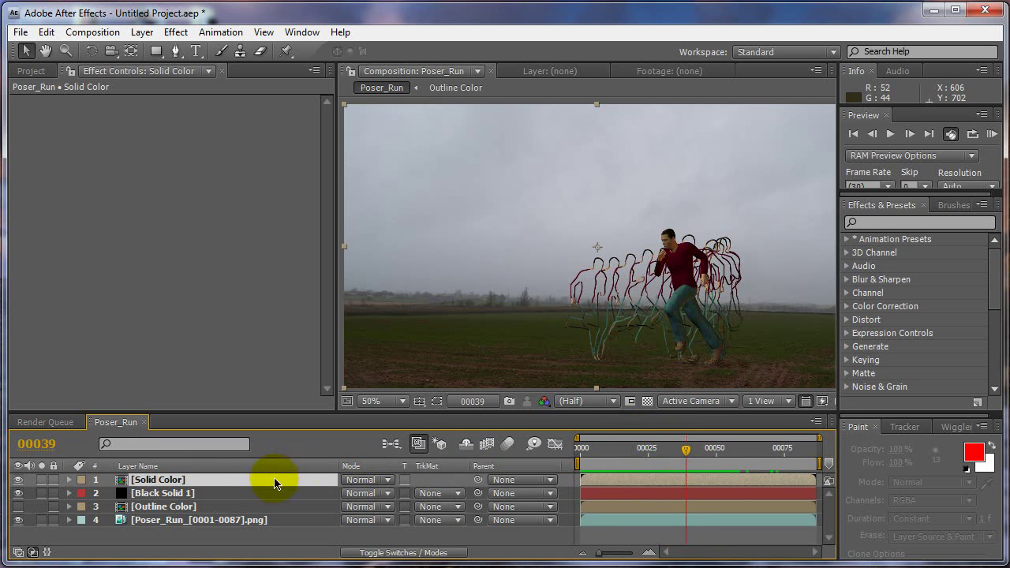
Step: On Black Solid 1, set the emitter Velocity to 10 and Y Rotation to 90
left_click(178, 492)
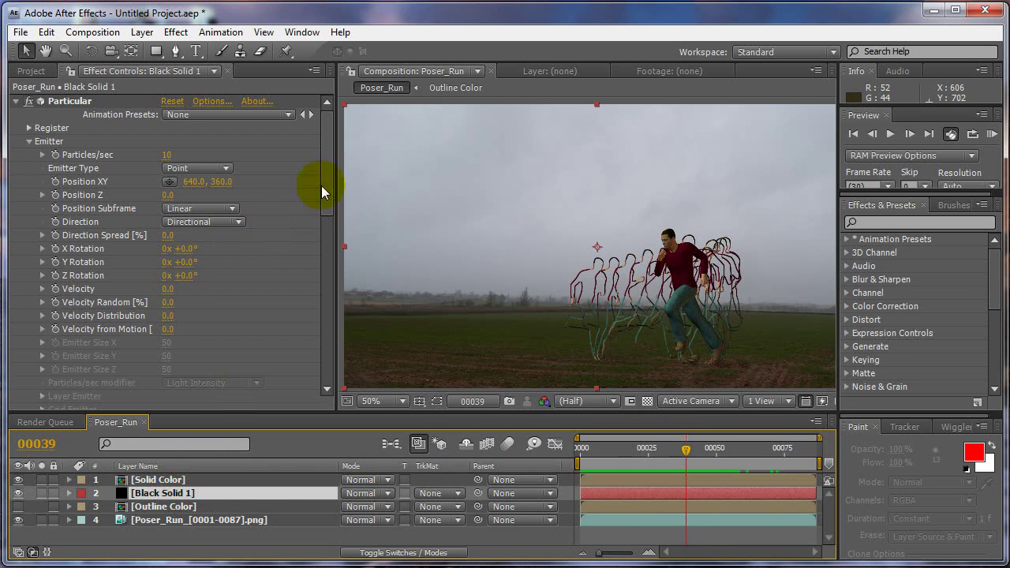
left_click(324, 185)
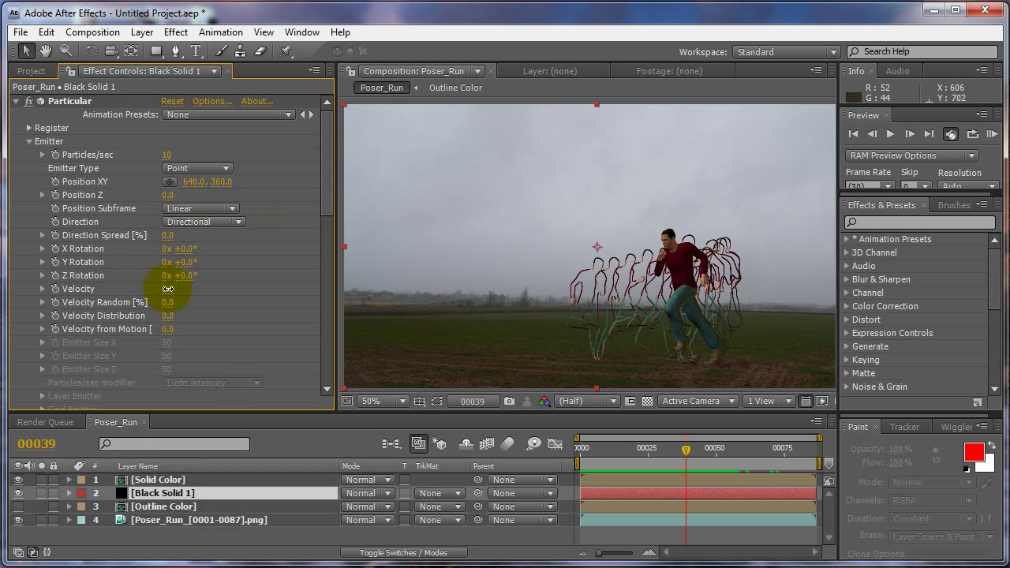
left_click_drag(168, 289, 173, 291)
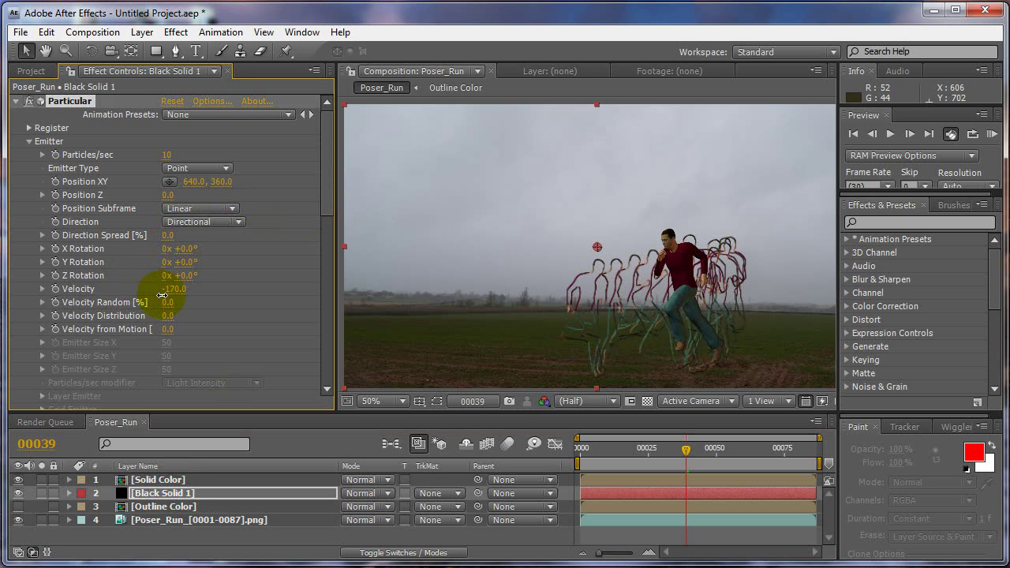
left_click_drag(162, 295, 180, 295)
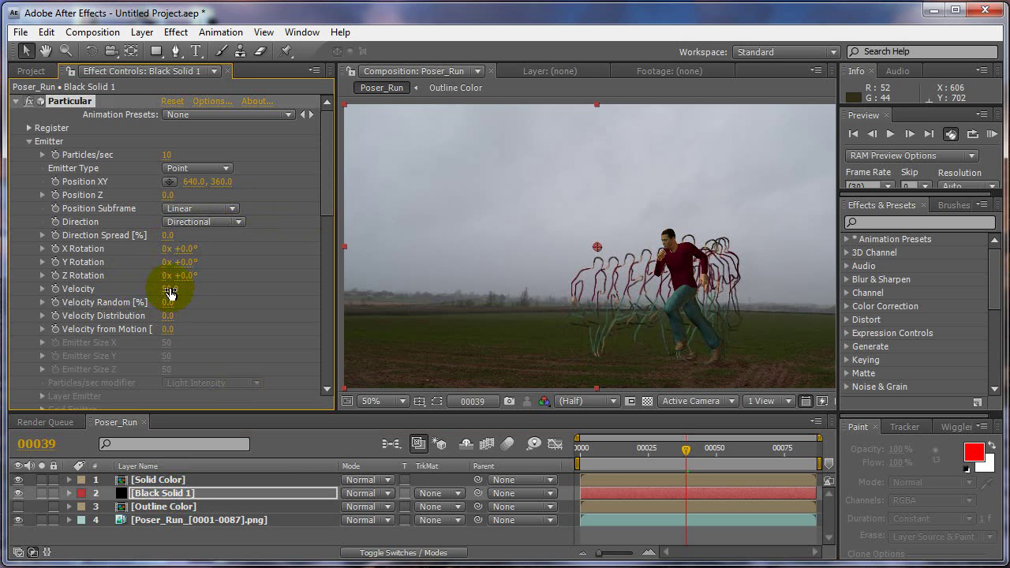
left_click(169, 292)
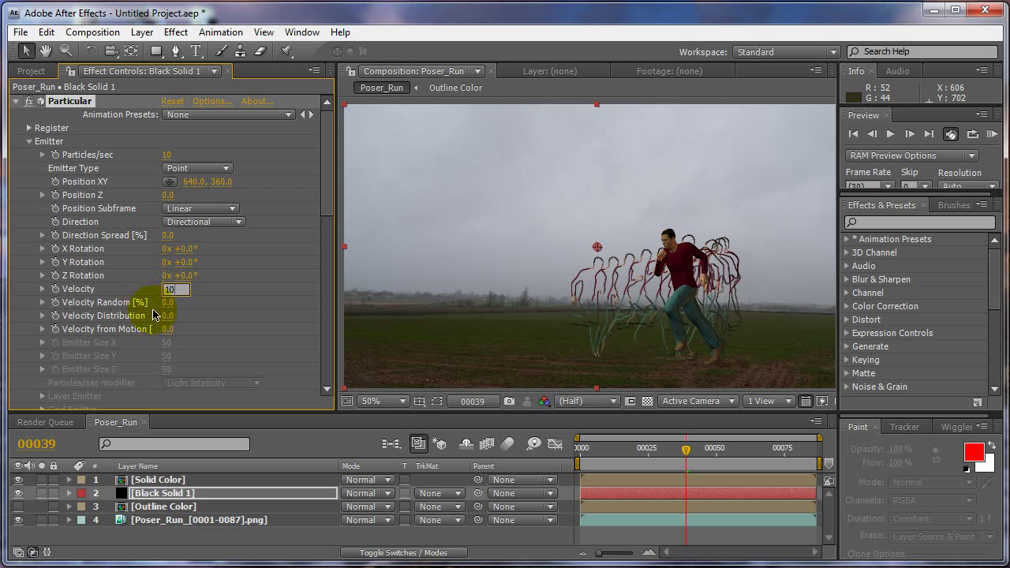
key("Tab")
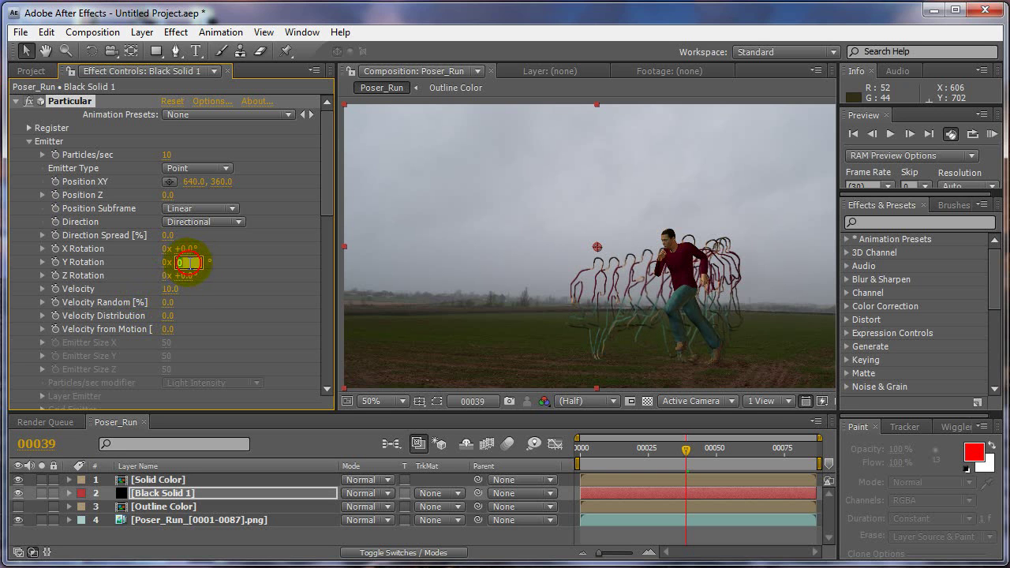
type("90")
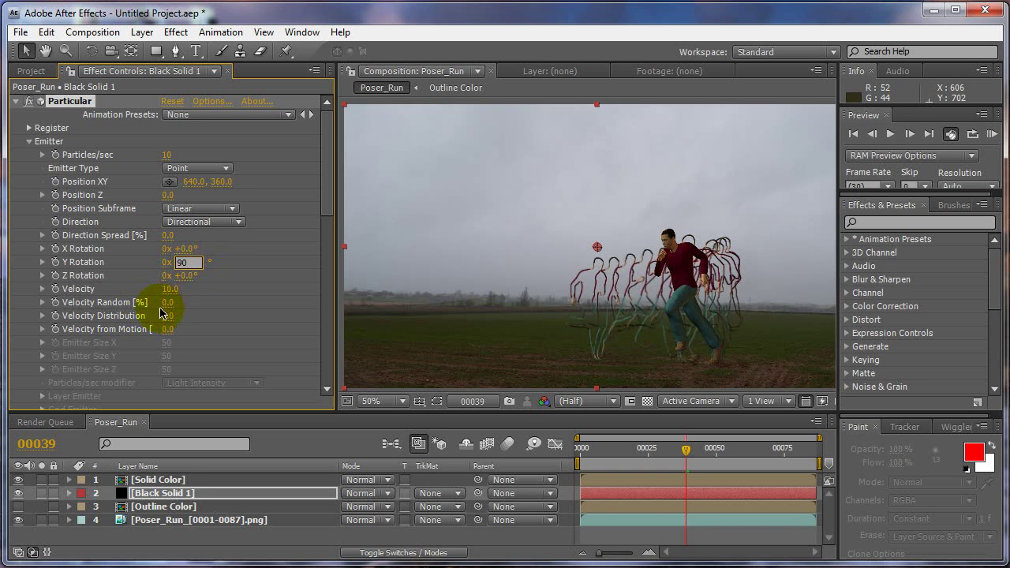
Step: Scrub and play the timeline to preview the sideways trail, ending at frame 46
mouse_move(647, 450)
left_mouse_down()
mouse_move(714, 450)
mouse_move(605, 451)
mouse_move(661, 453)
left_mouse_up()
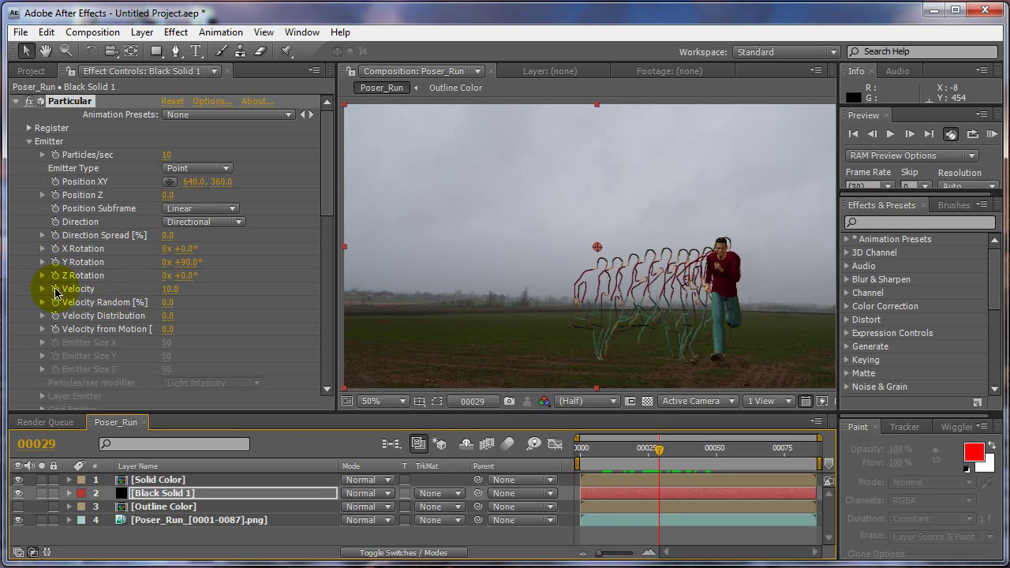
mouse_move(594, 452)
left_mouse_down()
mouse_move(739, 445)
mouse_move(580, 458)
left_mouse_up()
key("space")
left_click_drag(697, 456, 648, 450)
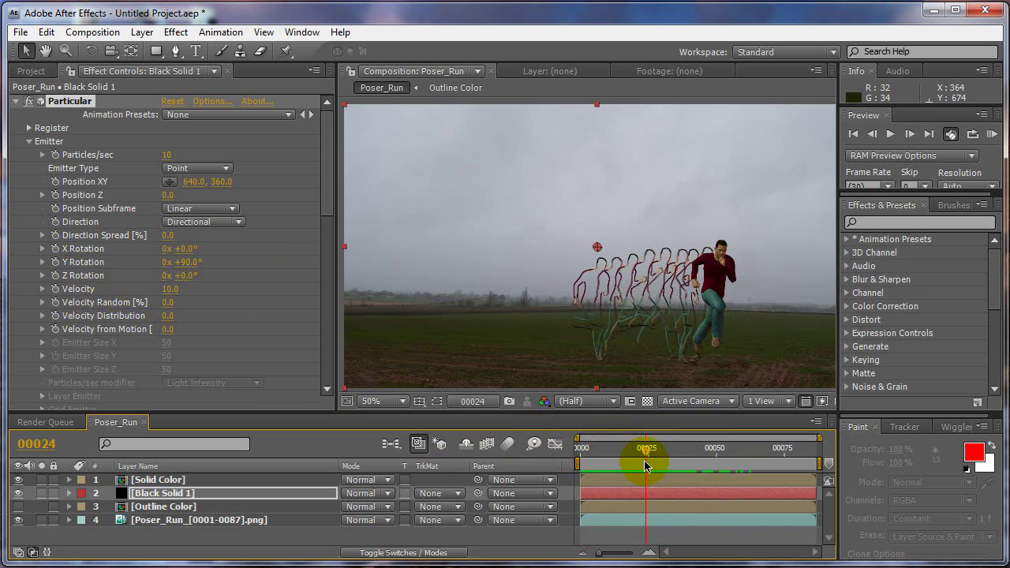
left_click_drag(647, 449, 613, 442)
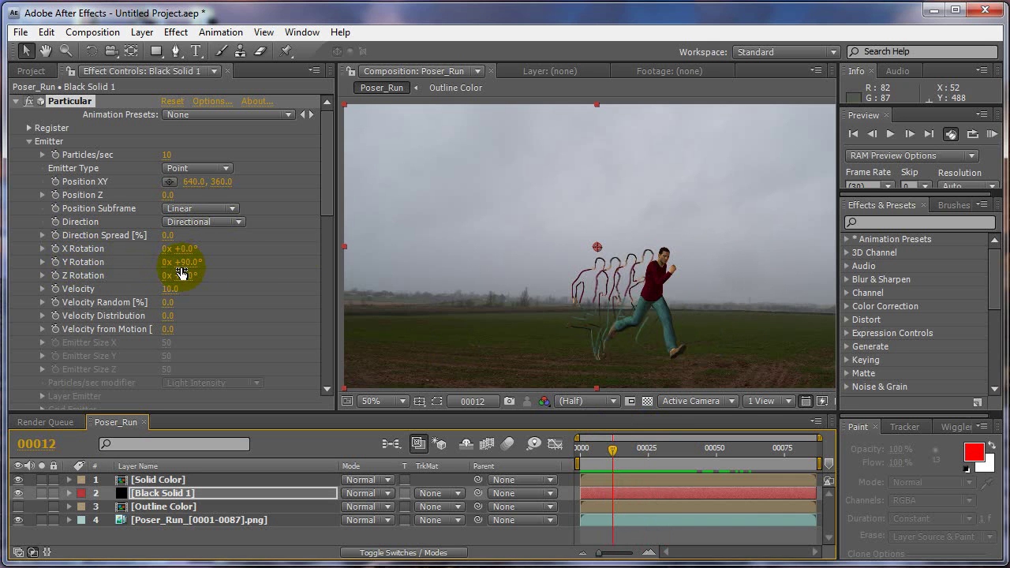
Step: Change the emitter Velocity to -10 and scrub forward to preview the reversed trail
left_click(169, 289)
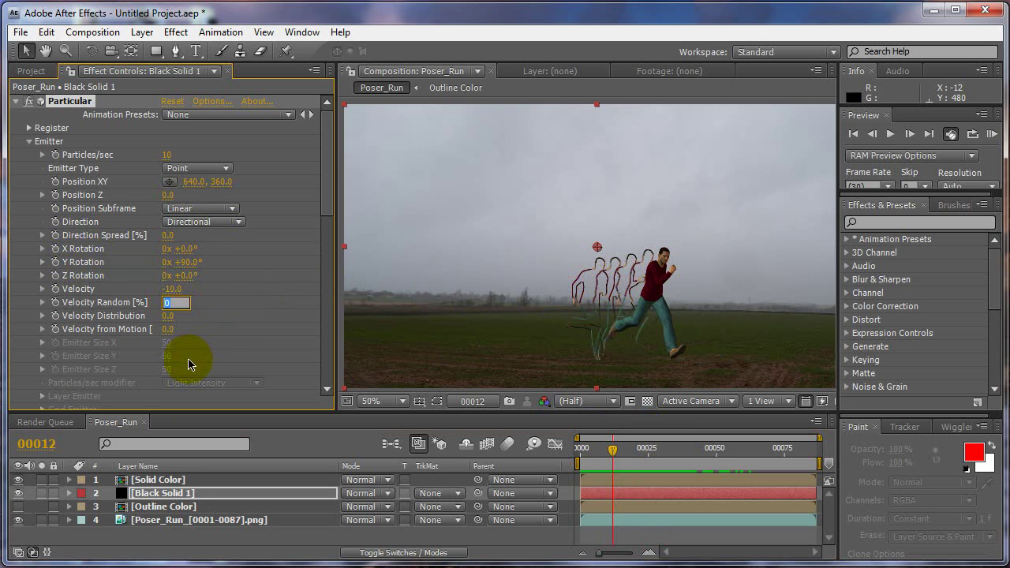
left_click_drag(621, 456, 663, 426)
Step: Twirl open Black Solid 1 > Effects > Particular > Emitter and keyframe Velocity -10 at frame 0
left_click(663, 425)
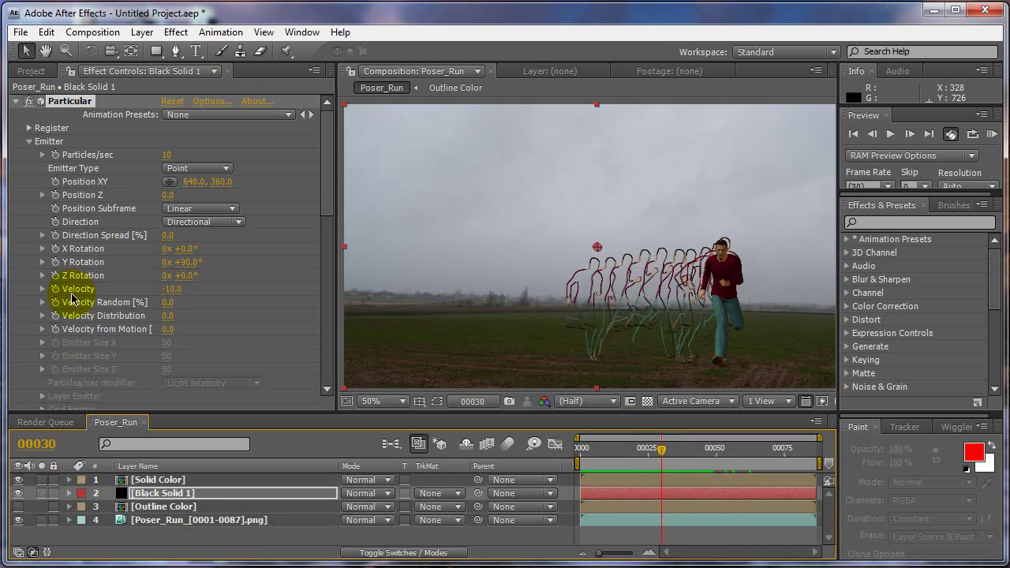
left_click(70, 494)
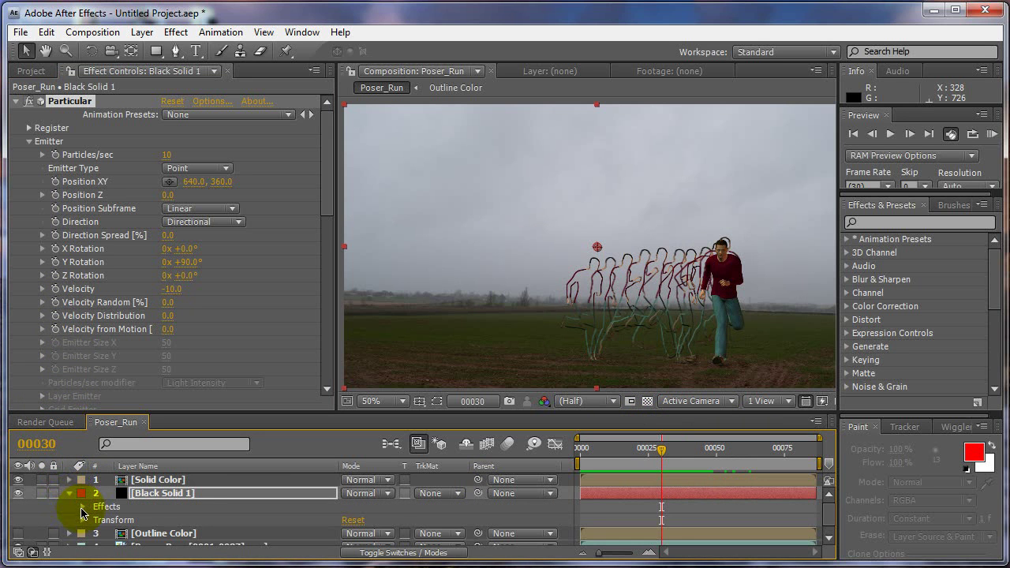
left_click(83, 507)
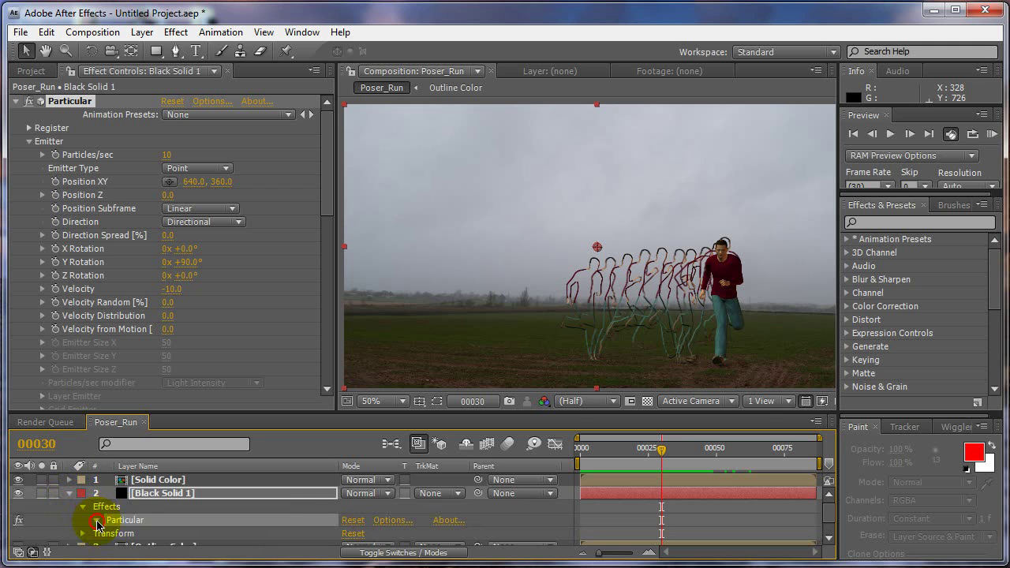
left_click(97, 520)
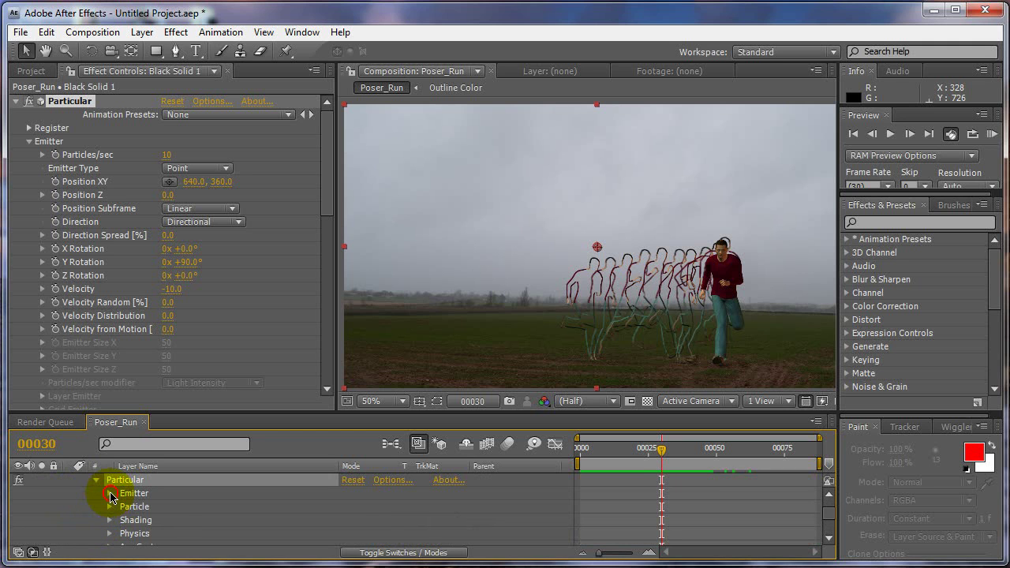
left_click(110, 494)
scroll(300, 502, "down", 3)
left_click(300, 506)
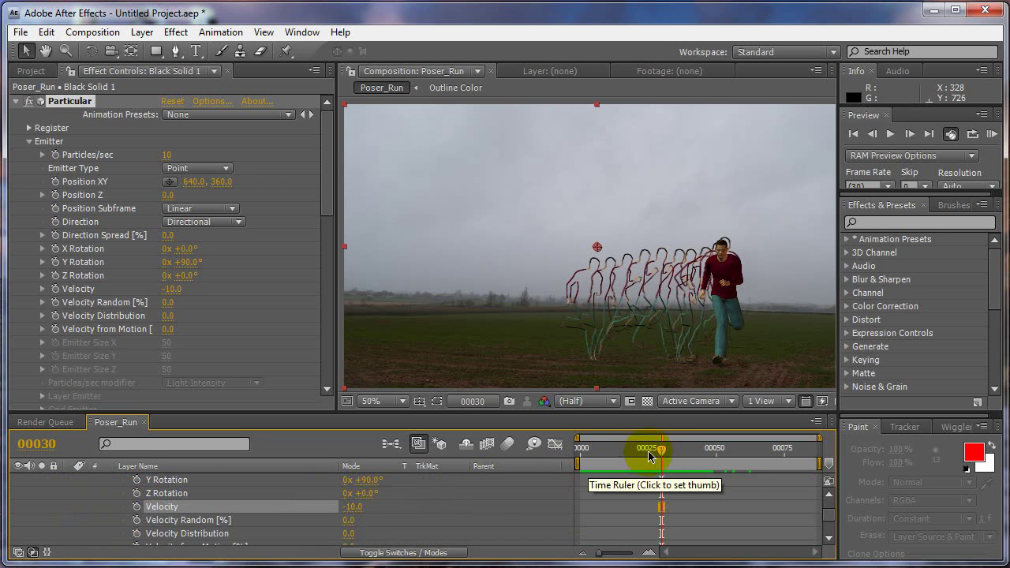
left_click_drag(661, 448, 557, 450)
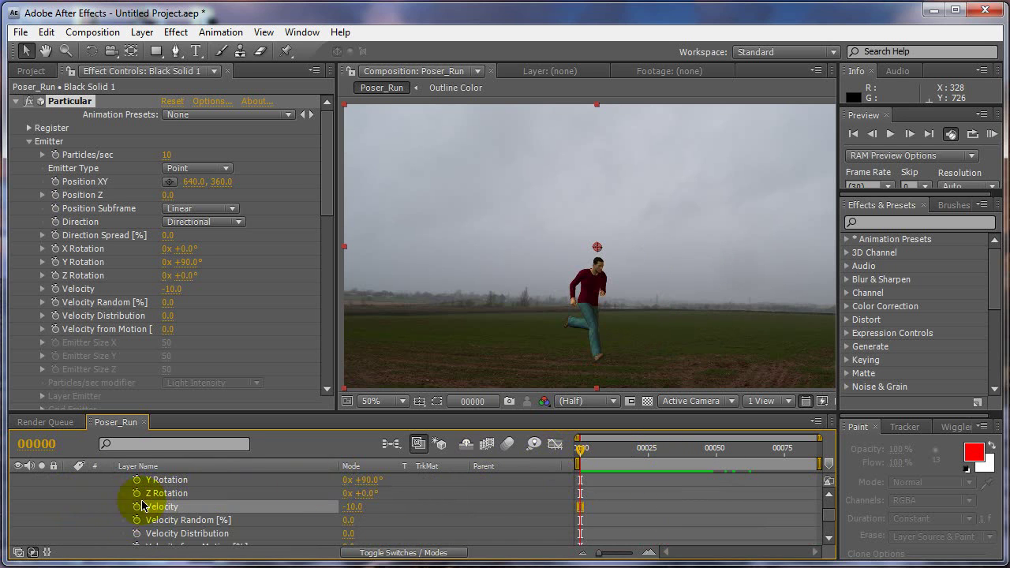
left_click(137, 506)
left_click_drag(582, 453, 664, 448)
Step: At frame 30, set Velocity to 10 to add a second keyframe
left_click(352, 511)
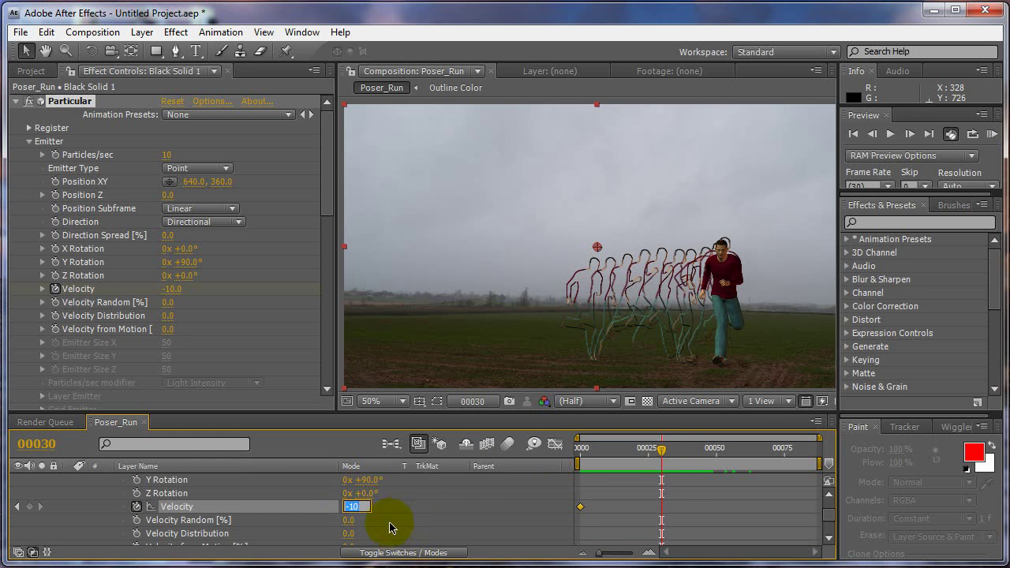
type("10")
key("Tab")
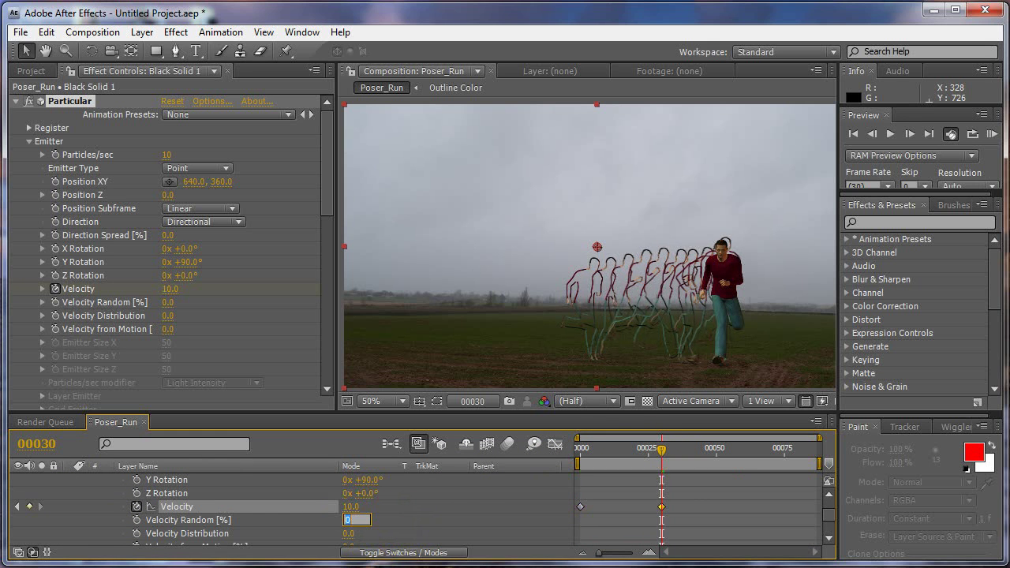
left_click_drag(661, 448, 727, 447)
Step: Scrub through later, end and middle frames to review the reversing outline trail
left_click(606, 235)
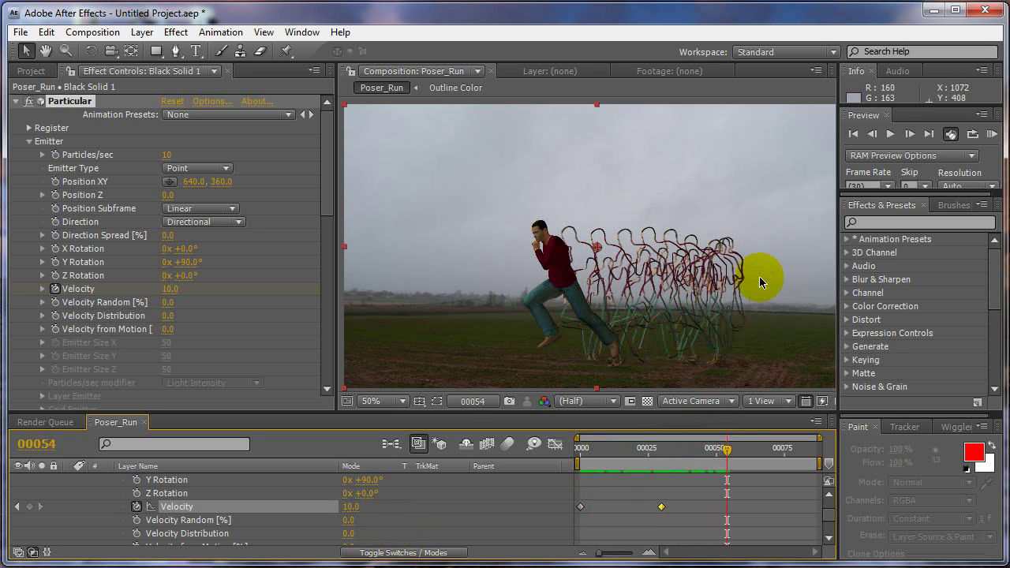
mouse_move(733, 453)
left_mouse_down()
mouse_move(779, 450)
mouse_move(745, 449)
left_mouse_up()
left_click(585, 371)
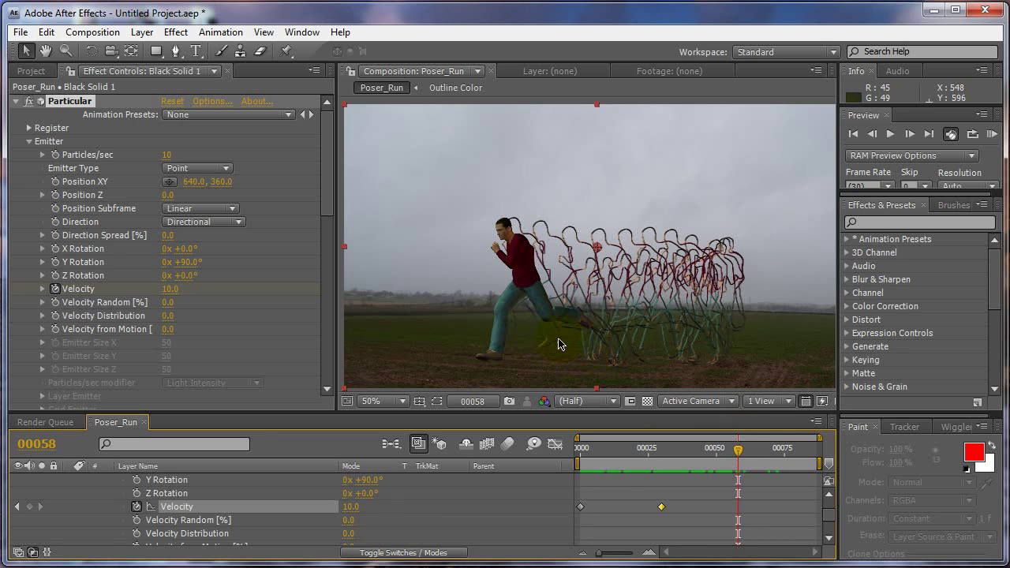
left_click(547, 254)
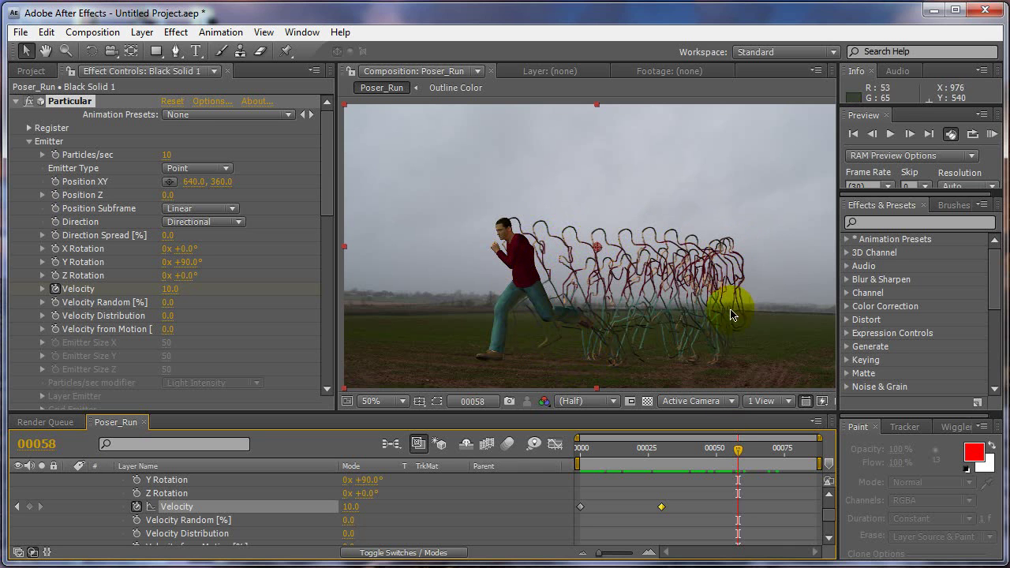
left_click_drag(742, 448, 759, 433)
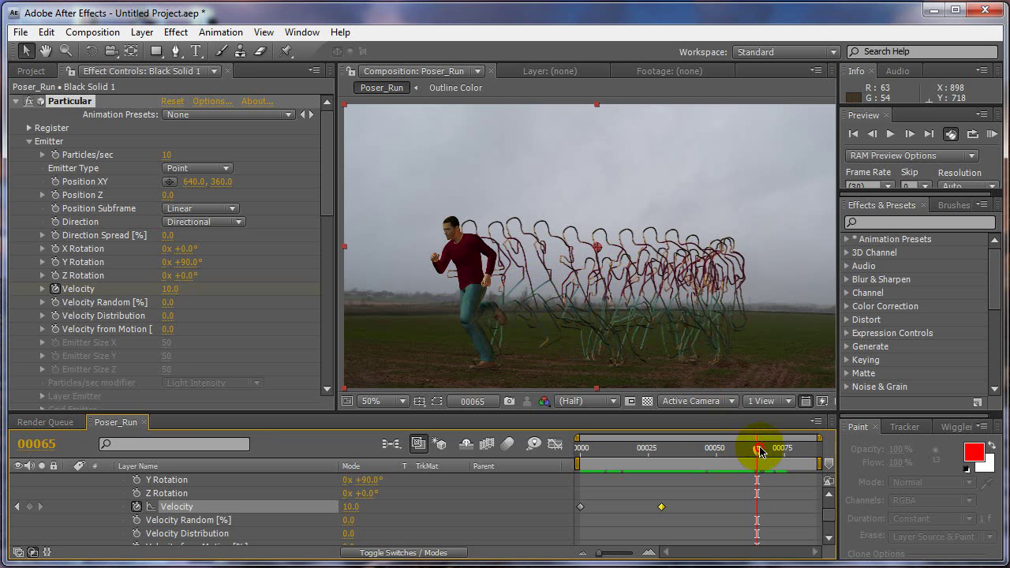
left_click_drag(757, 450, 648, 445)
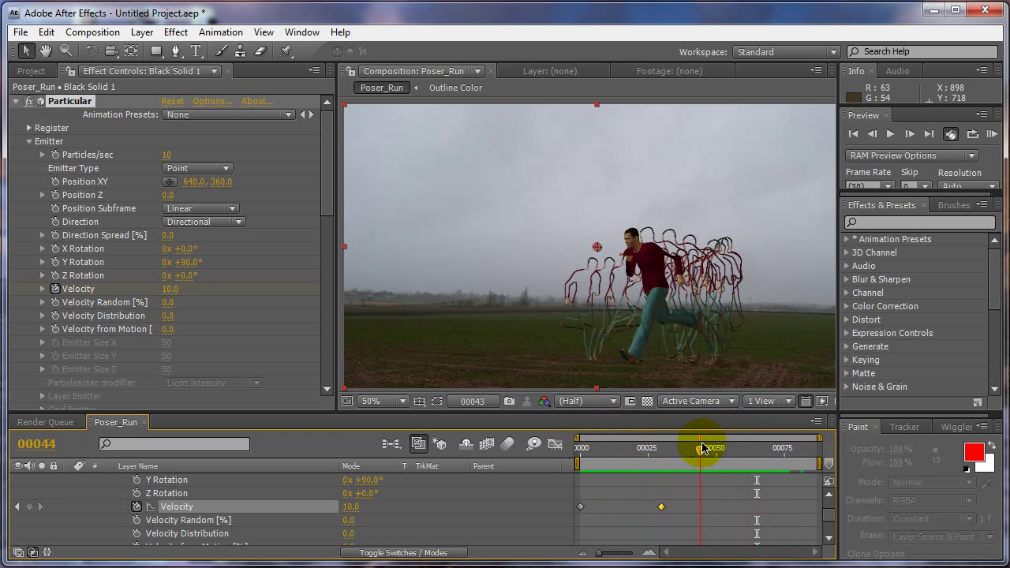
left_click_drag(723, 450, 781, 450)
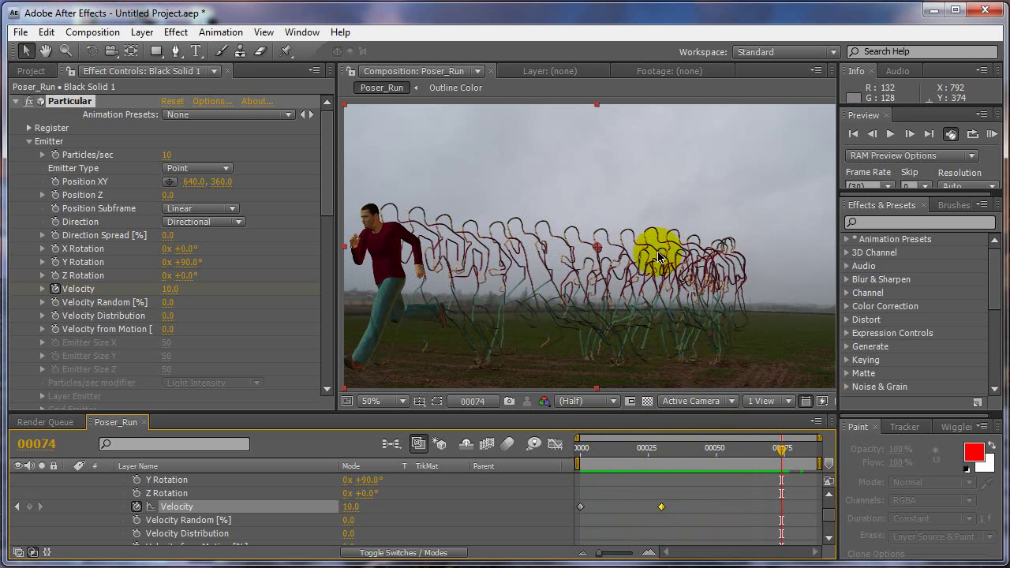
left_click_drag(782, 454, 729, 447)
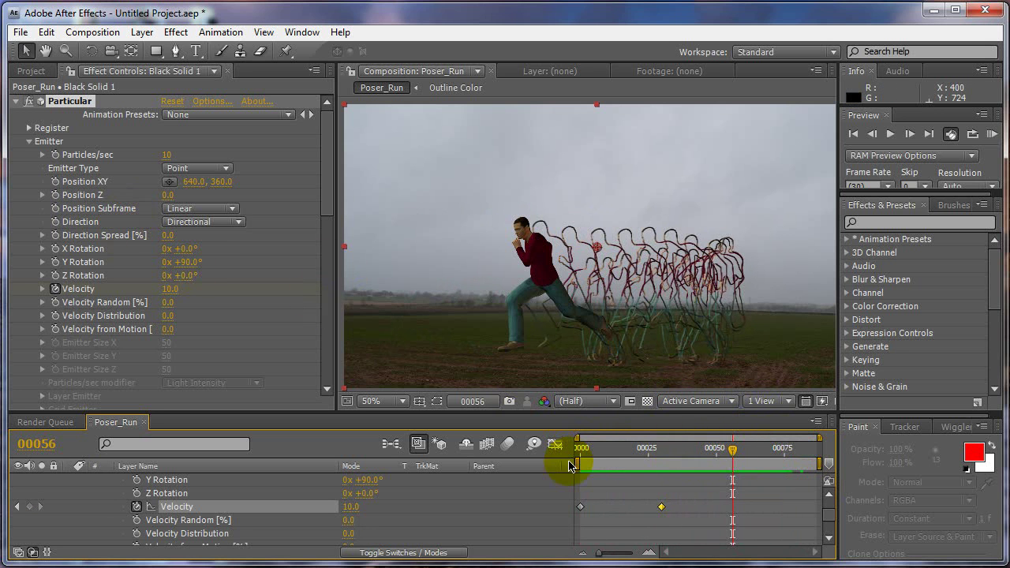
mouse_move(584, 457)
left_mouse_down()
mouse_move(751, 451)
mouse_move(579, 450)
mouse_move(716, 451)
mouse_move(575, 461)
left_mouse_up()
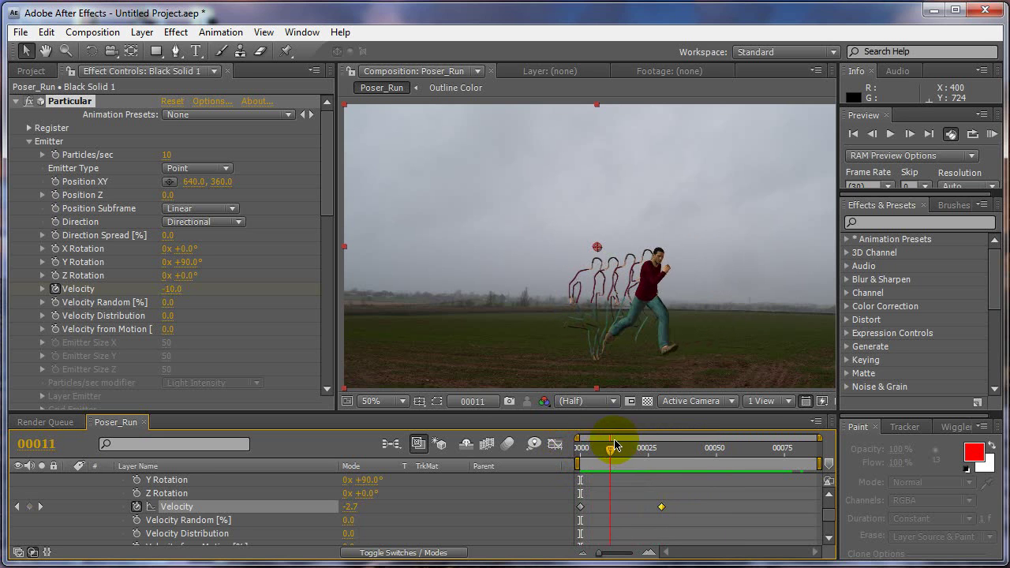
left_click_drag(623, 442, 572, 444)
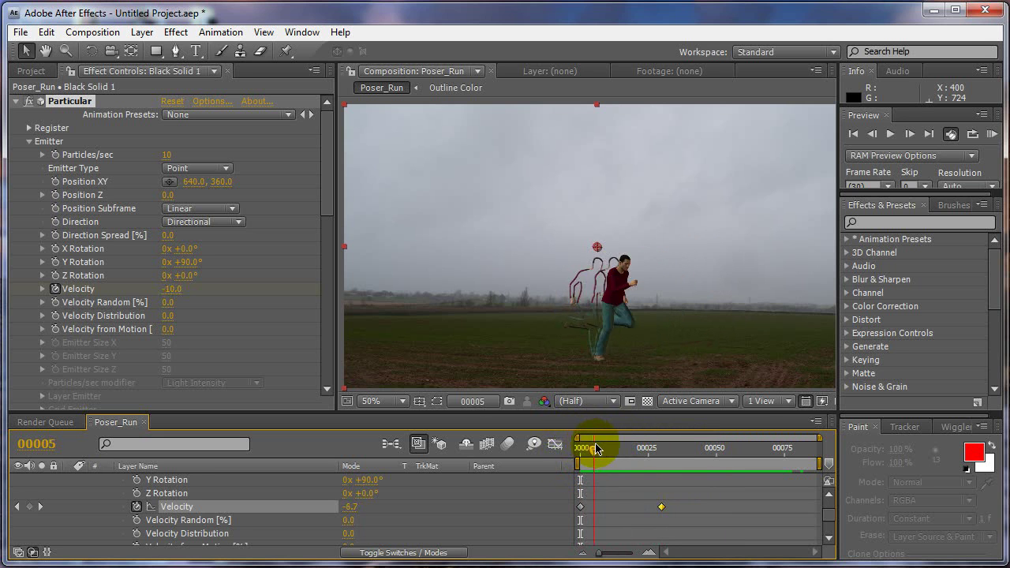
mouse_move(608, 451)
left_mouse_down()
mouse_move(695, 451)
mouse_move(605, 449)
mouse_move(622, 462)
left_mouse_up()
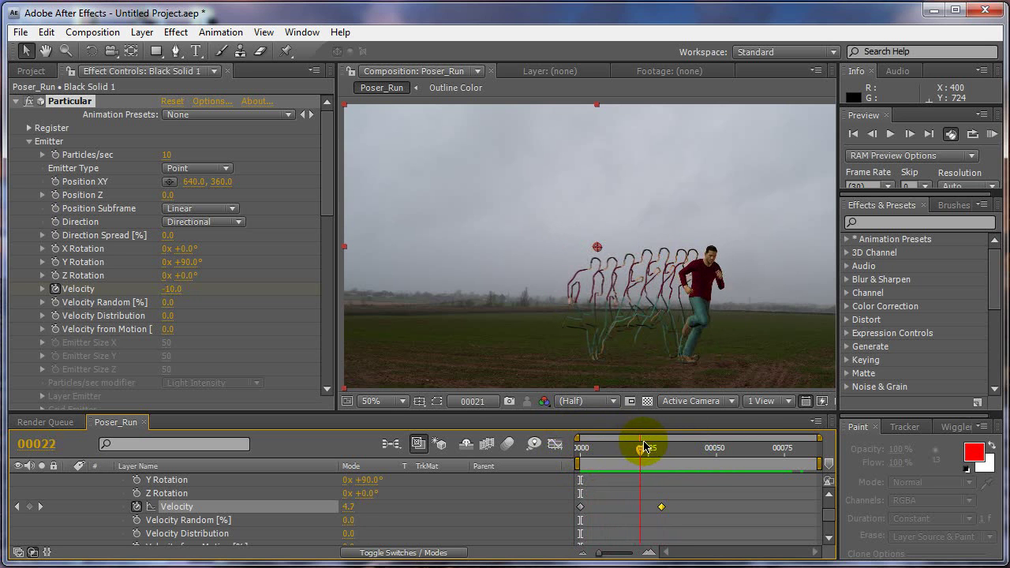
left_click_drag(667, 453, 564, 462)
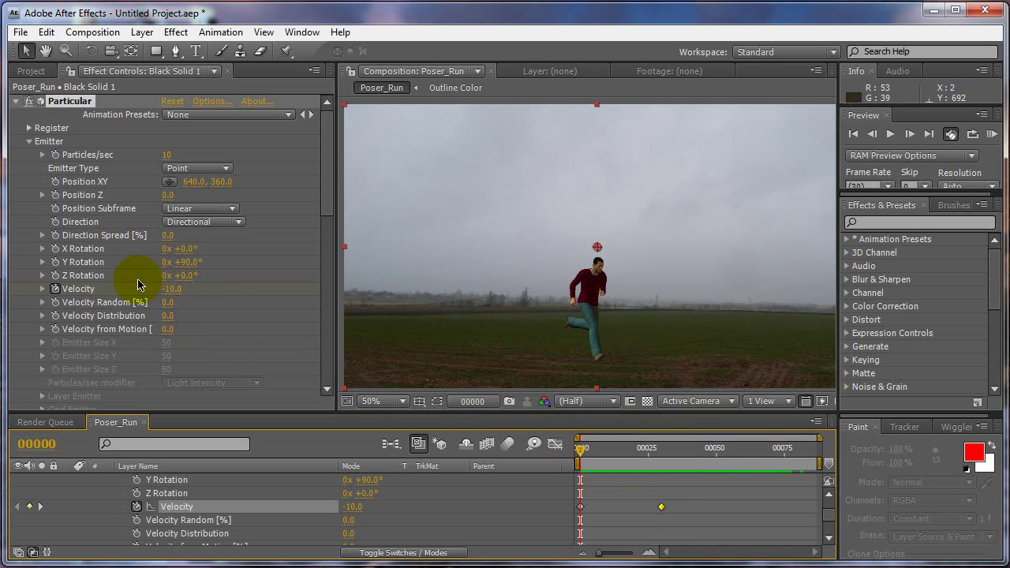
left_click_drag(581, 449, 721, 450)
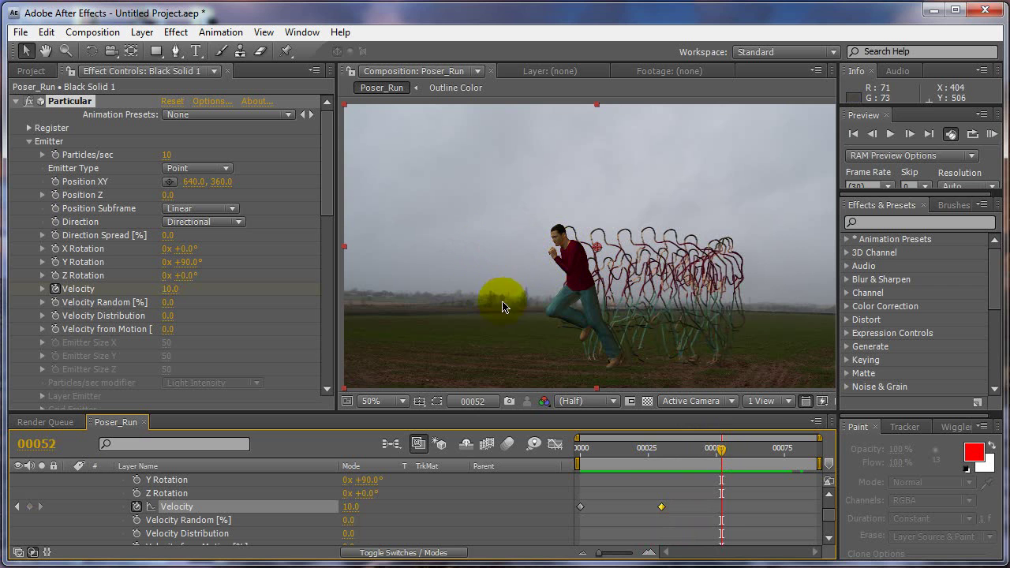
mouse_move(724, 452)
left_mouse_down()
mouse_move(733, 448)
mouse_move(582, 446)
mouse_move(721, 448)
left_mouse_up()
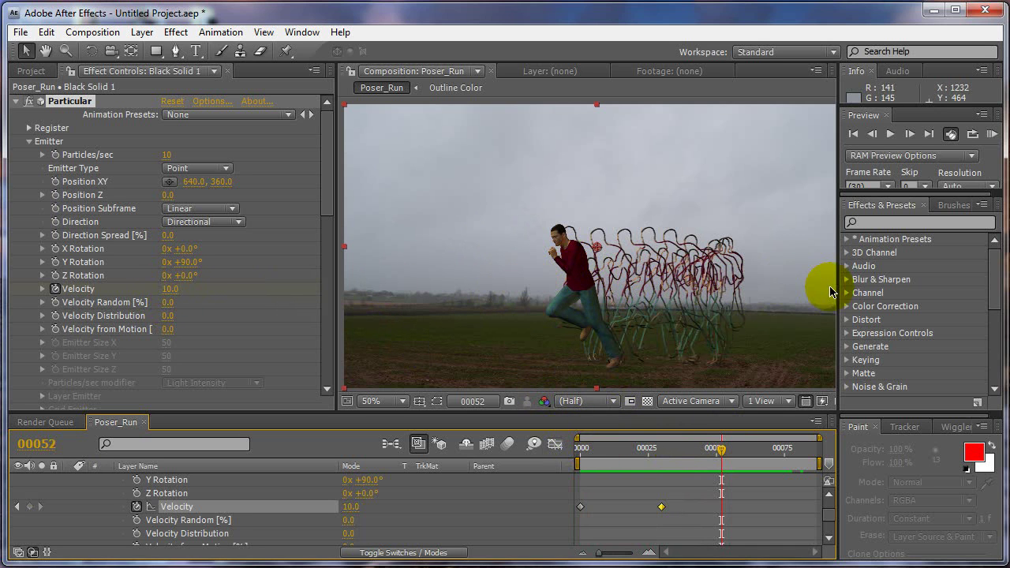
left_click_drag(723, 451, 760, 451)
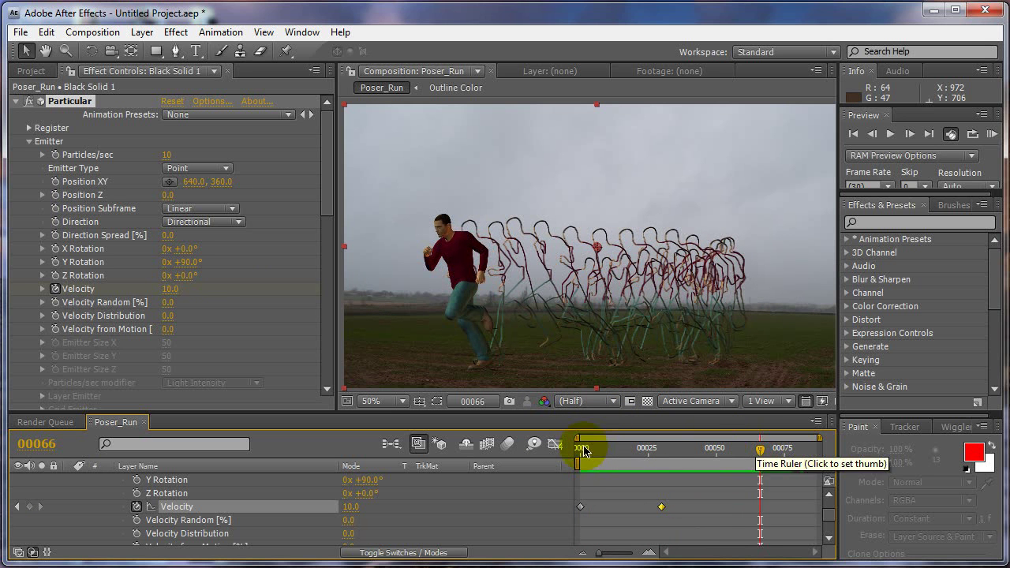
left_click_drag(606, 452, 751, 449)
Step: Set Direction Spread to 20 and scrub to around frame 61 to check the wider fan
left_click(472, 259)
left_click(331, 205)
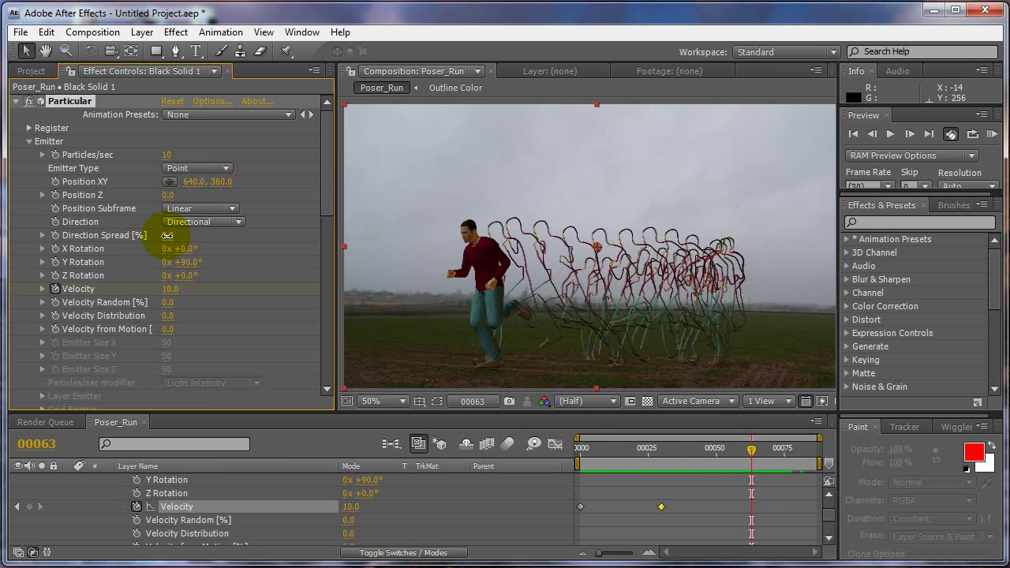
left_click_drag(167, 235, 183, 247)
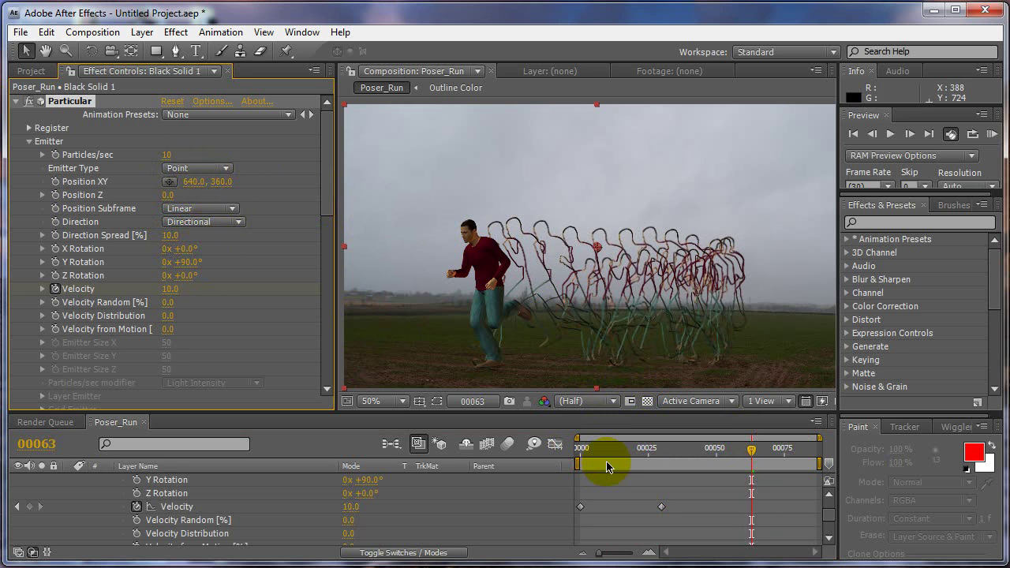
left_click_drag(605, 456, 780, 458)
left_click(172, 236)
key("Tab")
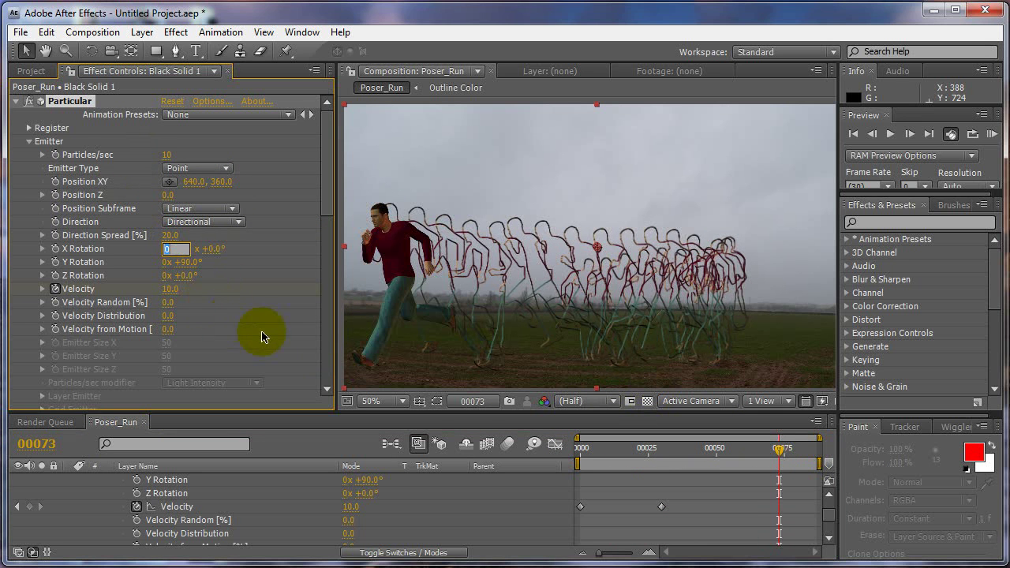
left_click_drag(620, 452, 748, 454)
left_click(731, 251)
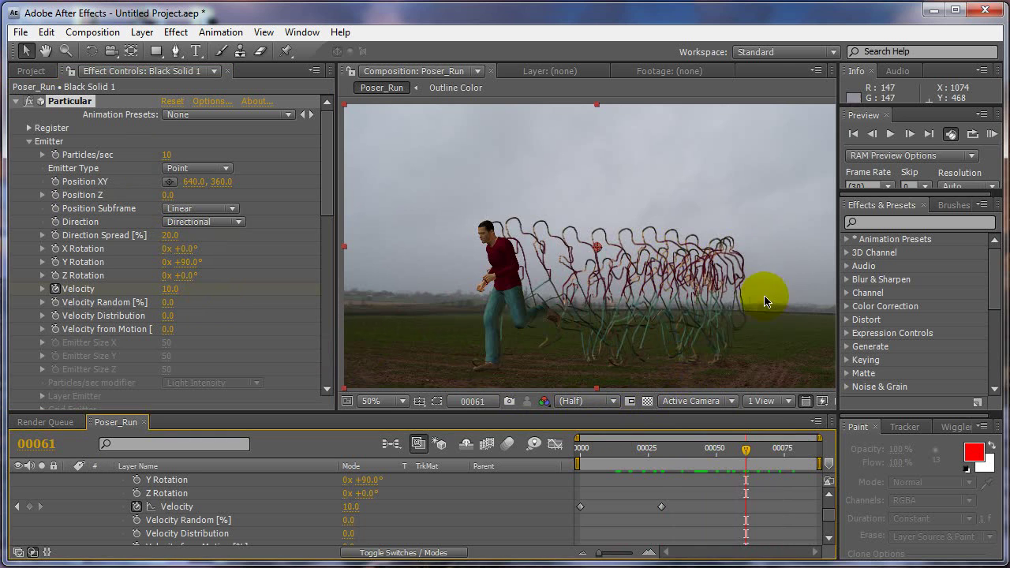
left_click_drag(663, 451, 751, 451)
Step: Change Particles/sec from 10 to 30 and scrub back through earlier frames to check the trail
left_click(444, 290)
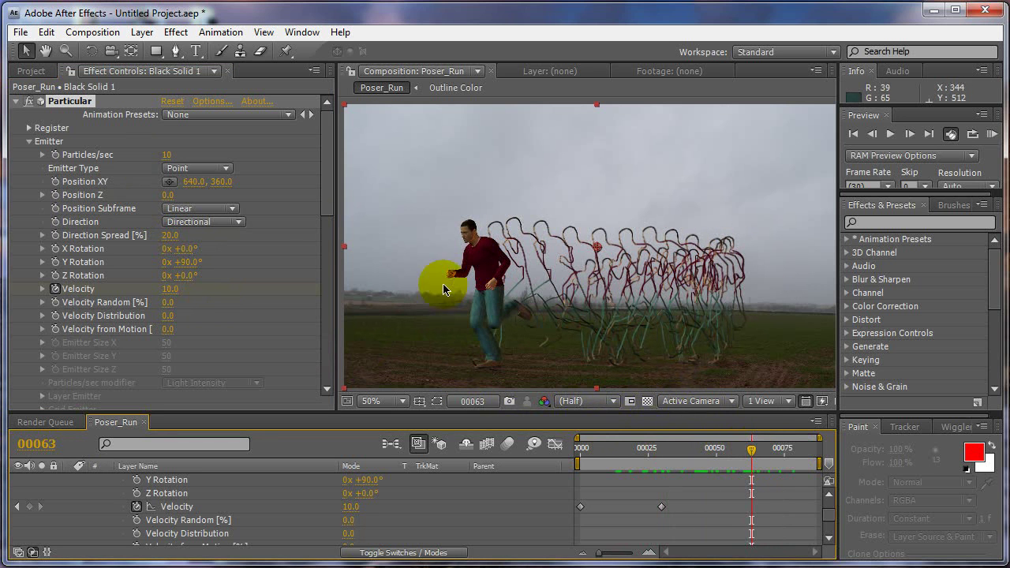
left_click(167, 156)
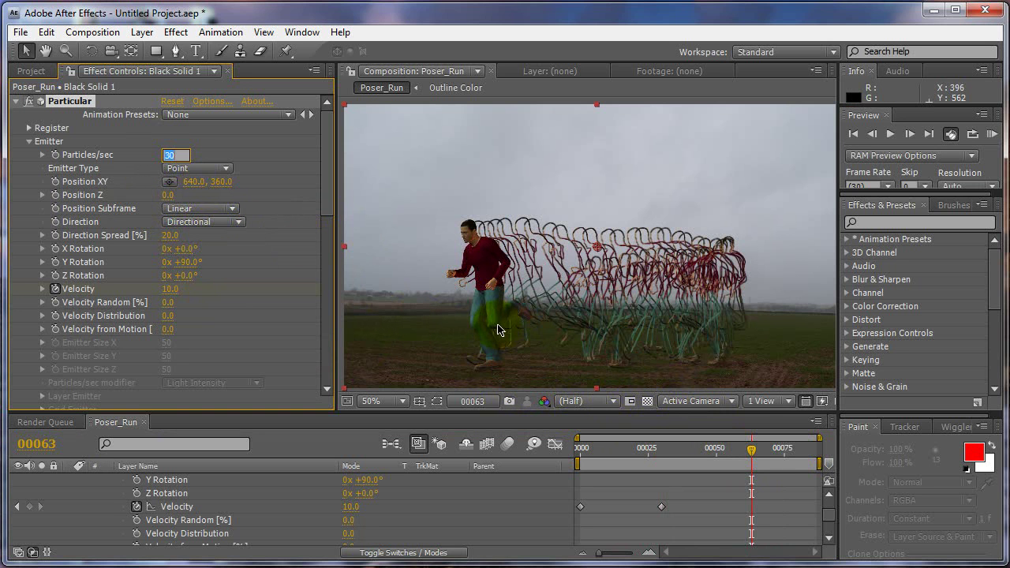
left_click_drag(597, 447, 743, 451)
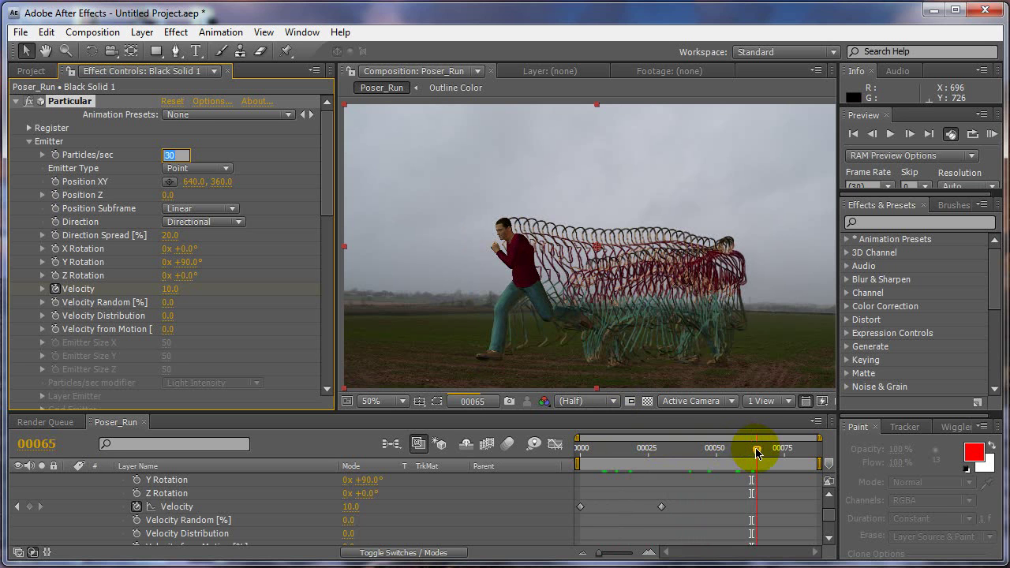
Step: Zoom the composition view out, then back to 50%, and scrub from the first frame to review the dense trail
left_click(559, 244)
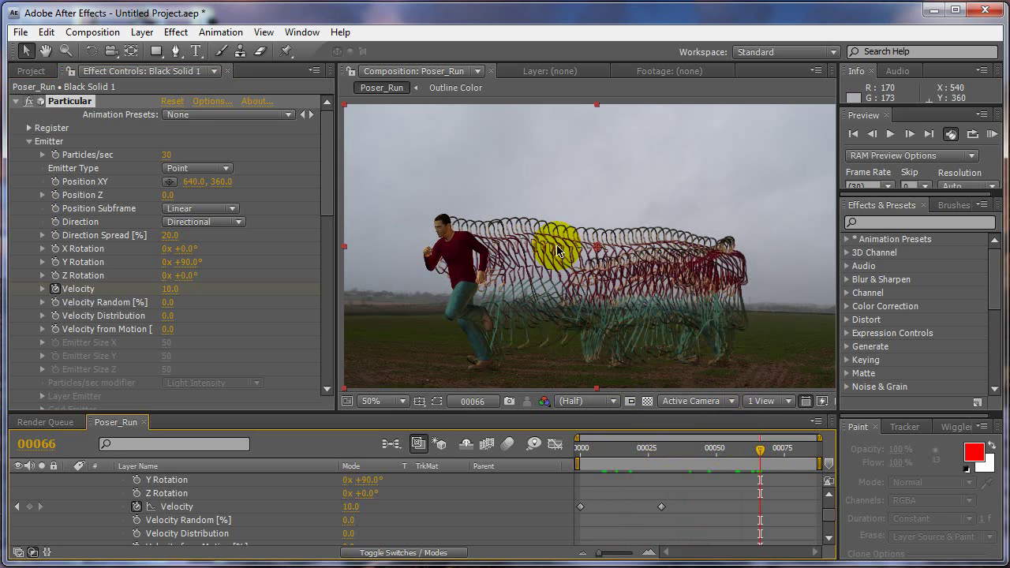
scroll(560, 251, "down", 2)
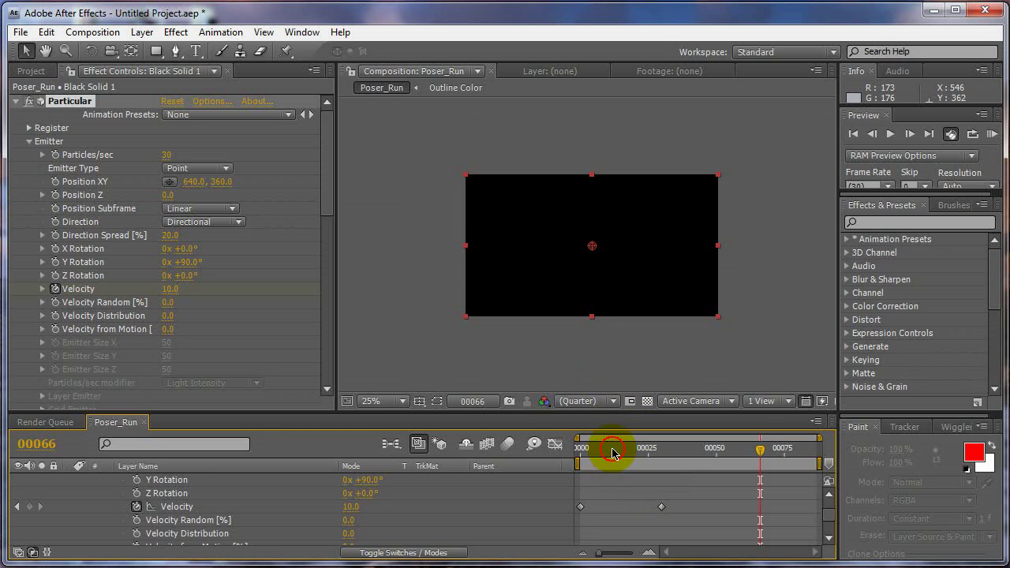
left_click_drag(613, 452, 772, 462)
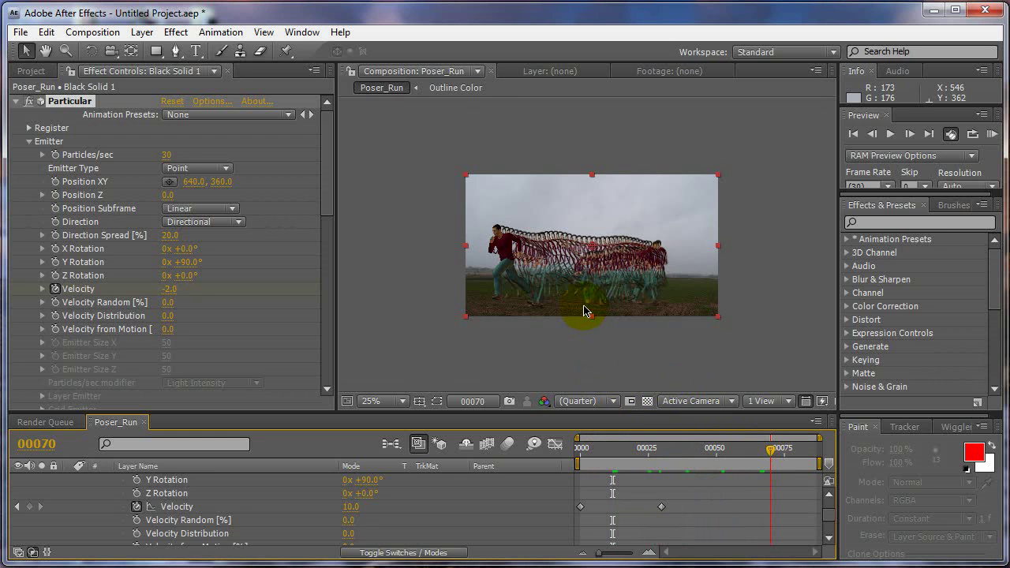
key("period")
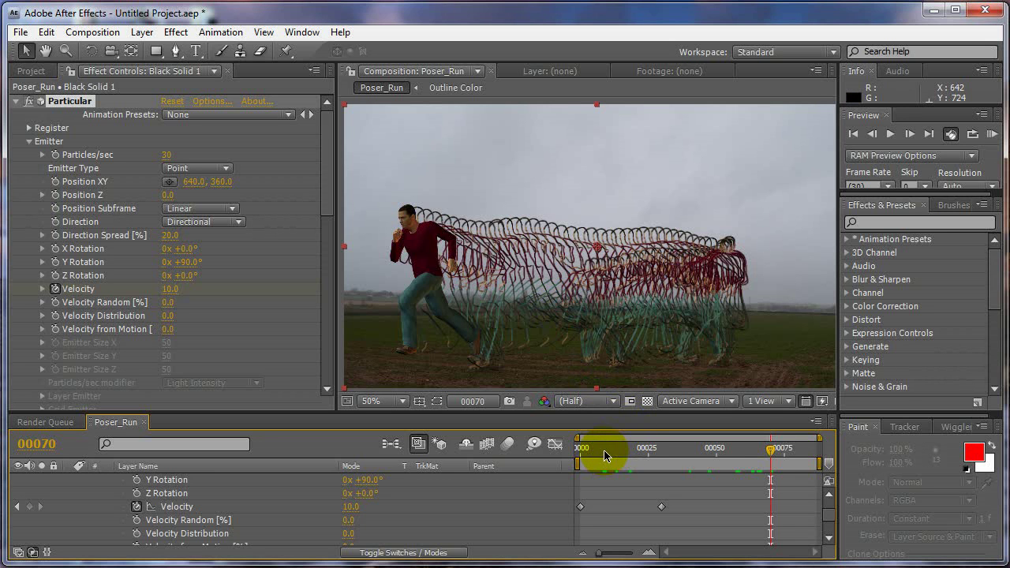
left_click_drag(602, 453, 761, 454)
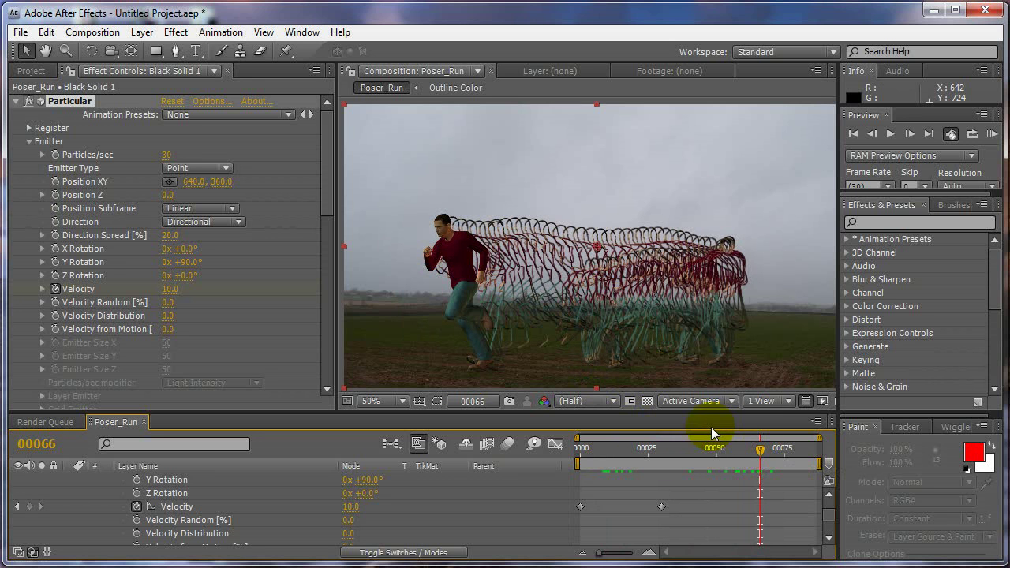